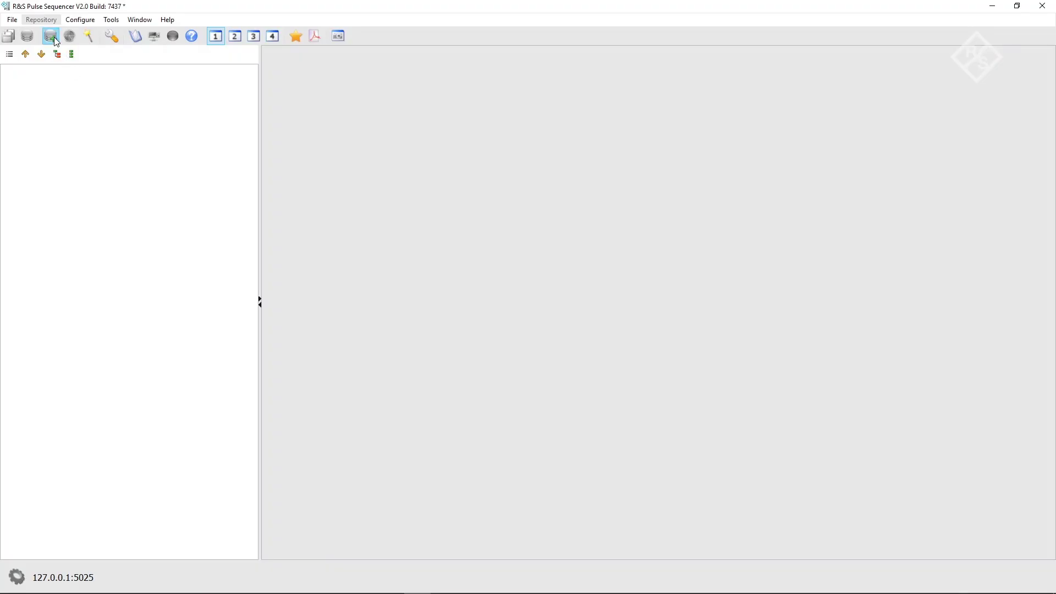
# Create a new repository and delete its auto-created generator profile Gen 1.
pyautogui.click(51, 37)
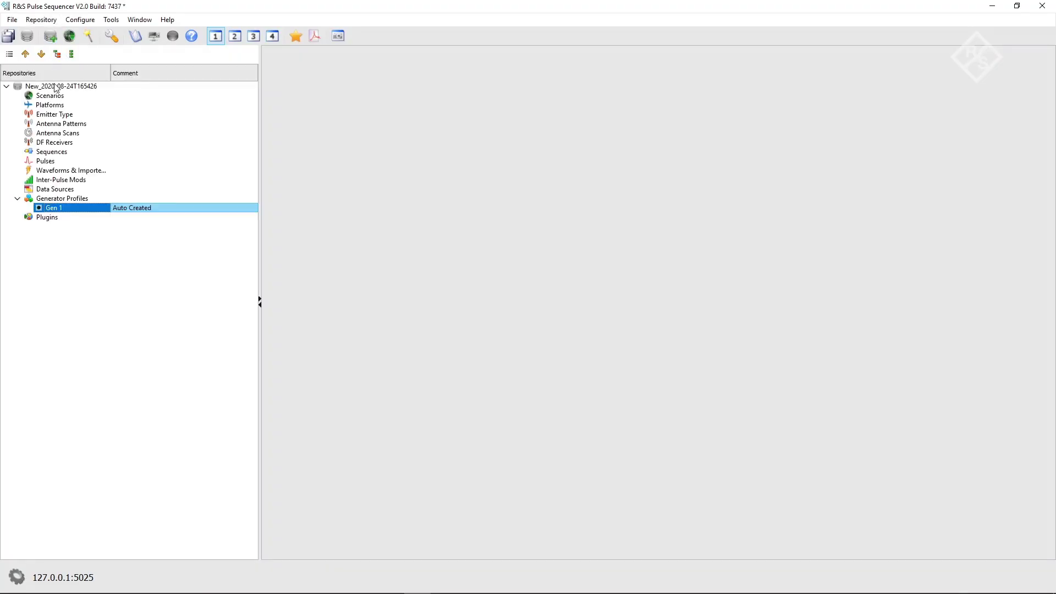
pyautogui.rightClick(62, 207)
pyautogui.click(83, 229)
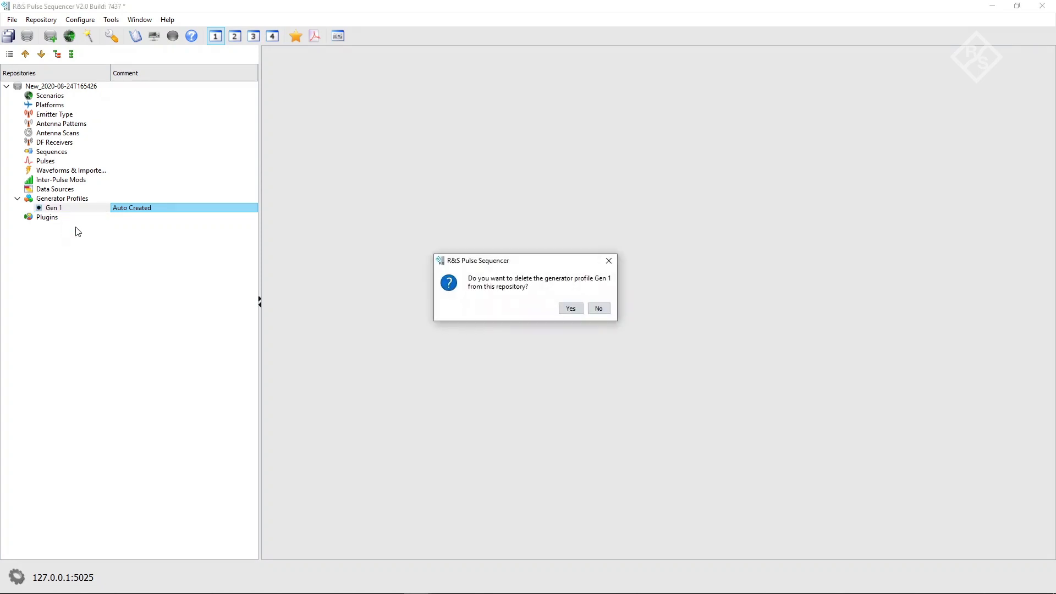
pyautogui.click(569, 309)
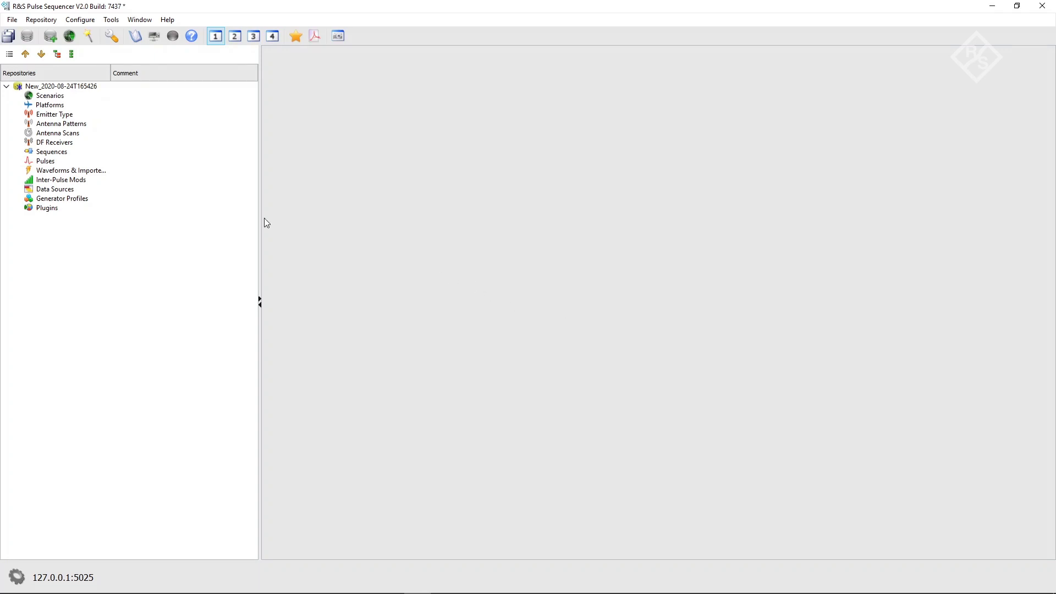
# Create generator profiles for both SMW200A instruments in the signal generator configuration and close it.
pyautogui.click(91, 20)
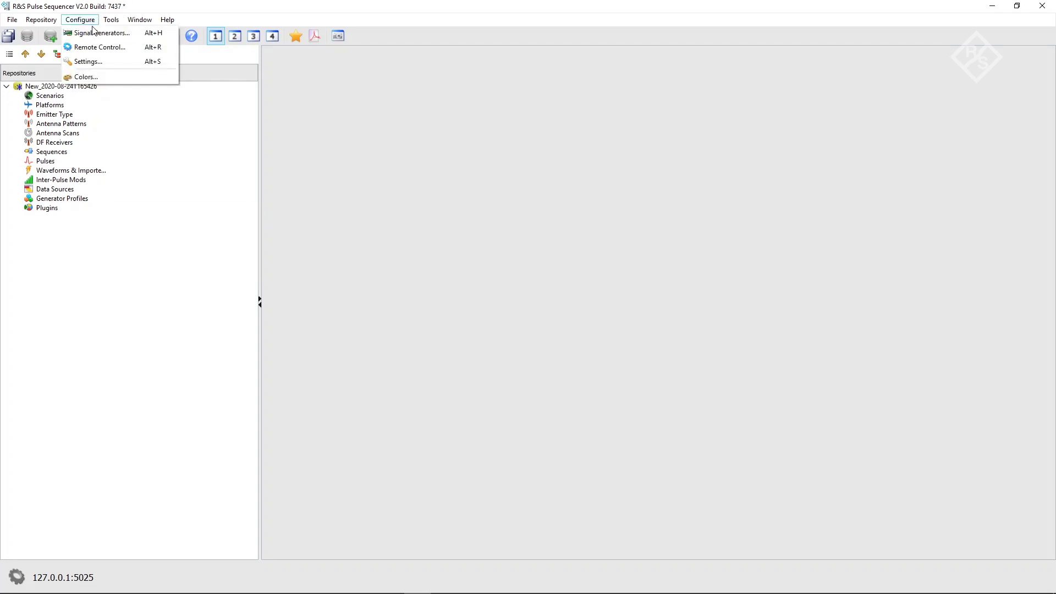
pyautogui.click(94, 32)
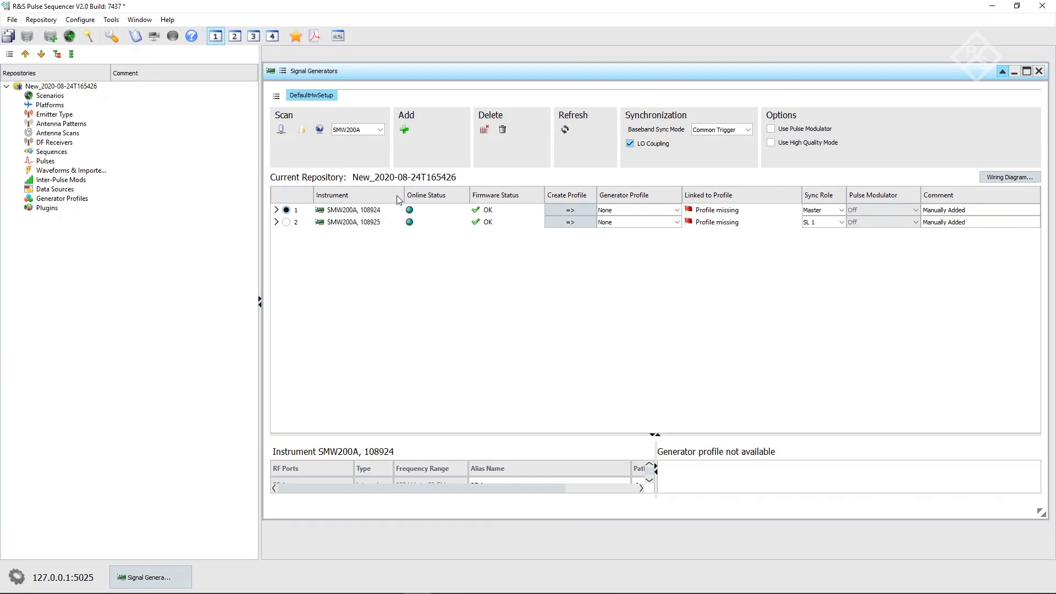
pyautogui.click(571, 212)
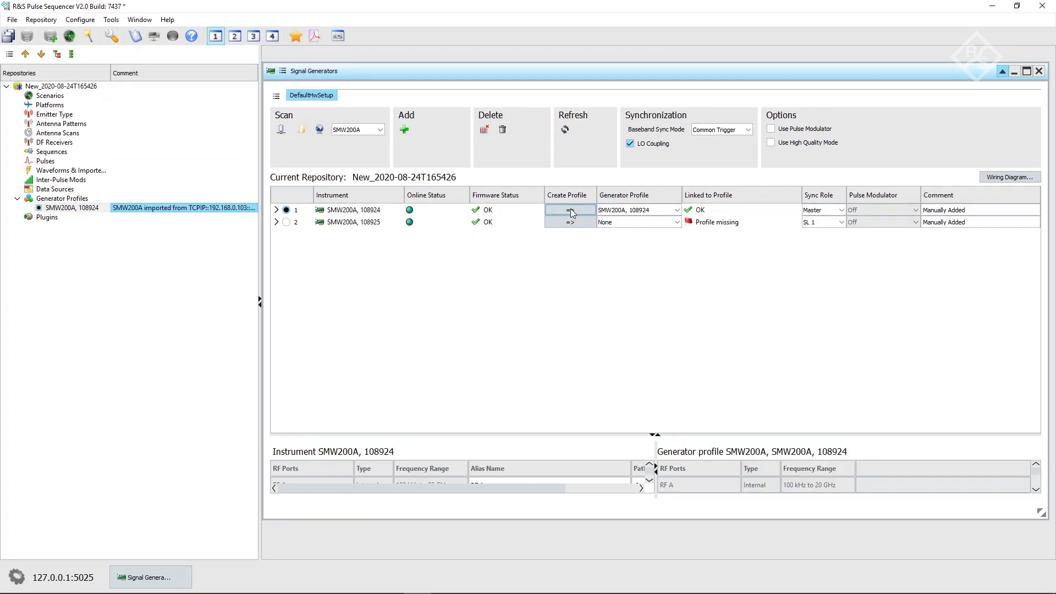
pyautogui.click(577, 221)
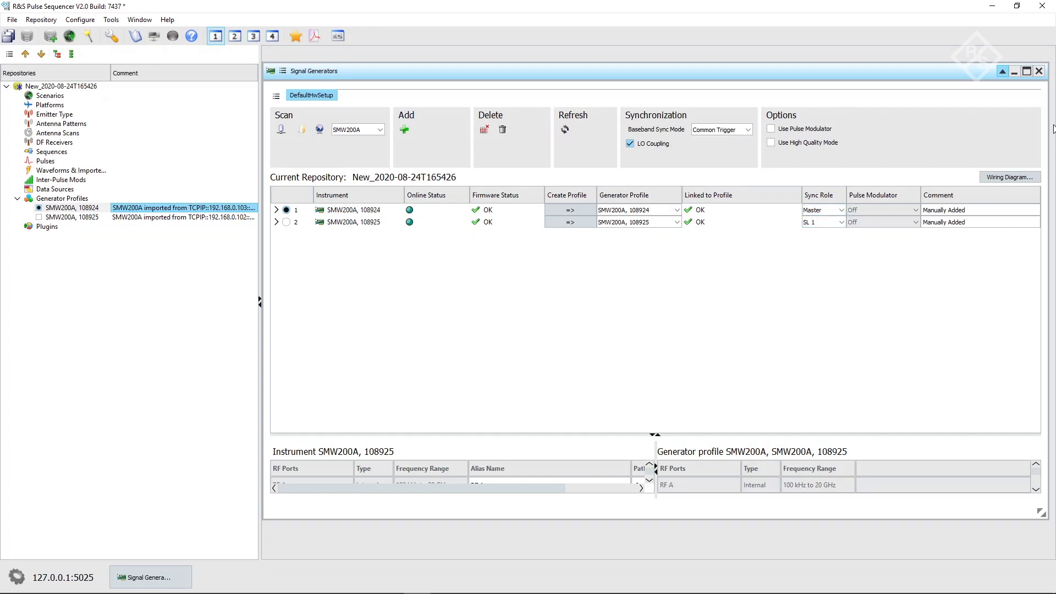
pyautogui.click(1039, 71)
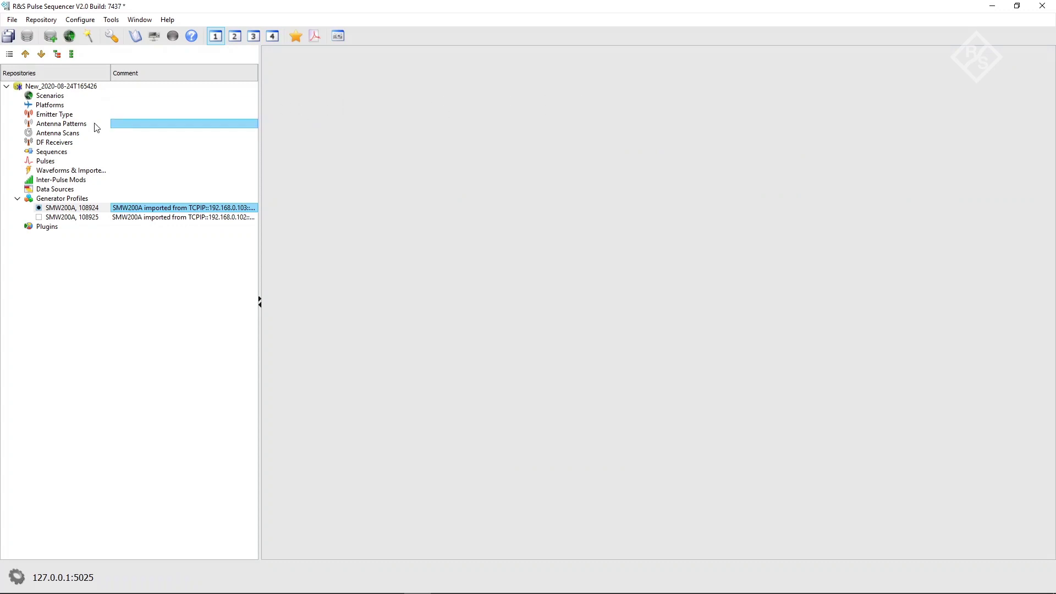
# Add a new pulse to the repository and set its width to 10 us.
pyautogui.rightClick(55, 161)
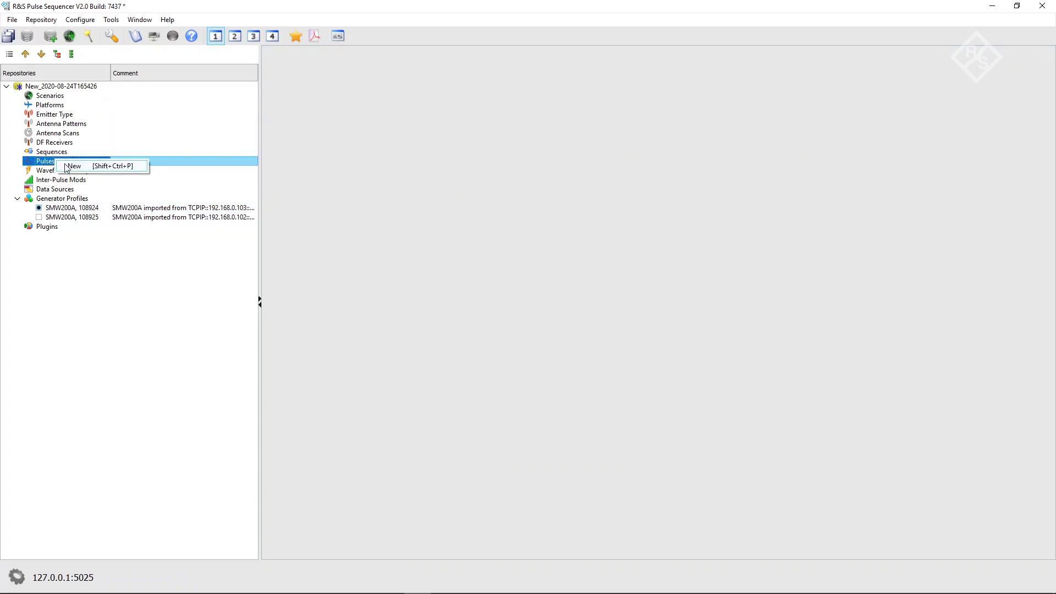
pyautogui.click(68, 166)
pyautogui.click(353, 96)
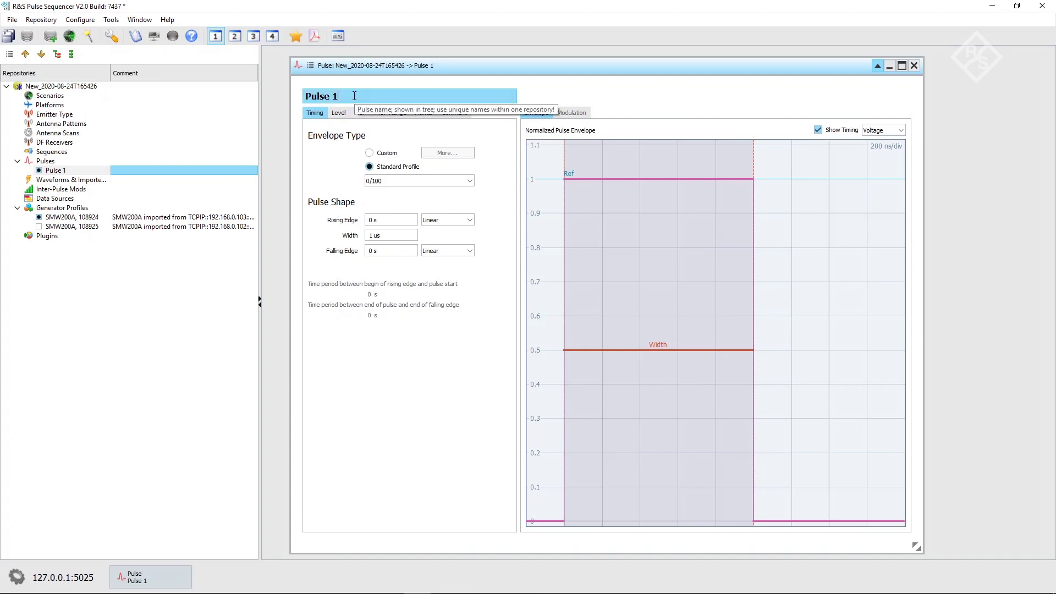
pyautogui.click(382, 236)
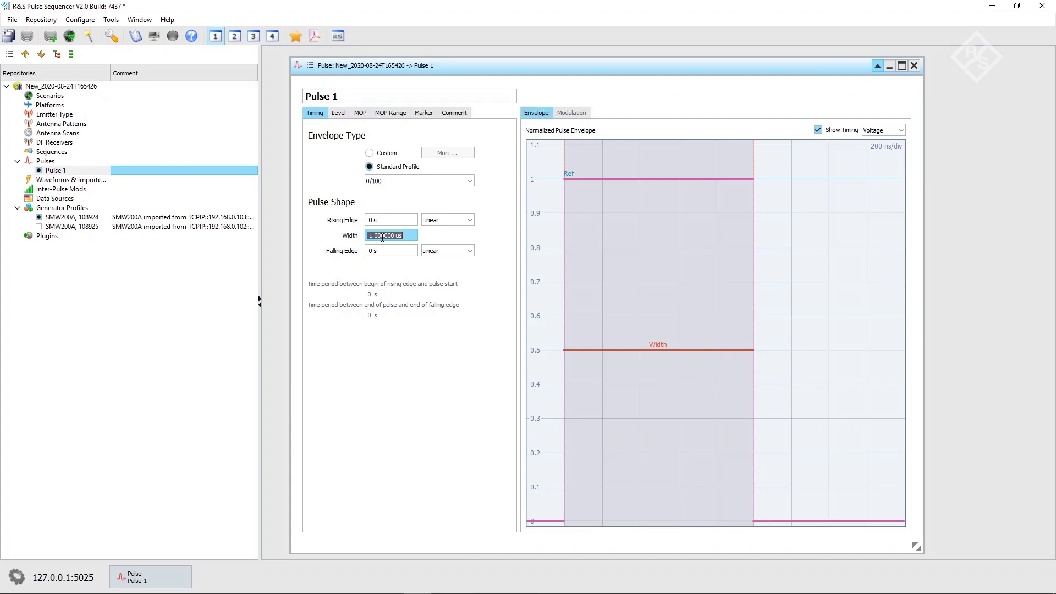
pyautogui.write('10')
pyautogui.press('Return')
# Rename the new pulse as Pulse_10us and close its editor.
pyautogui.click(357, 96)
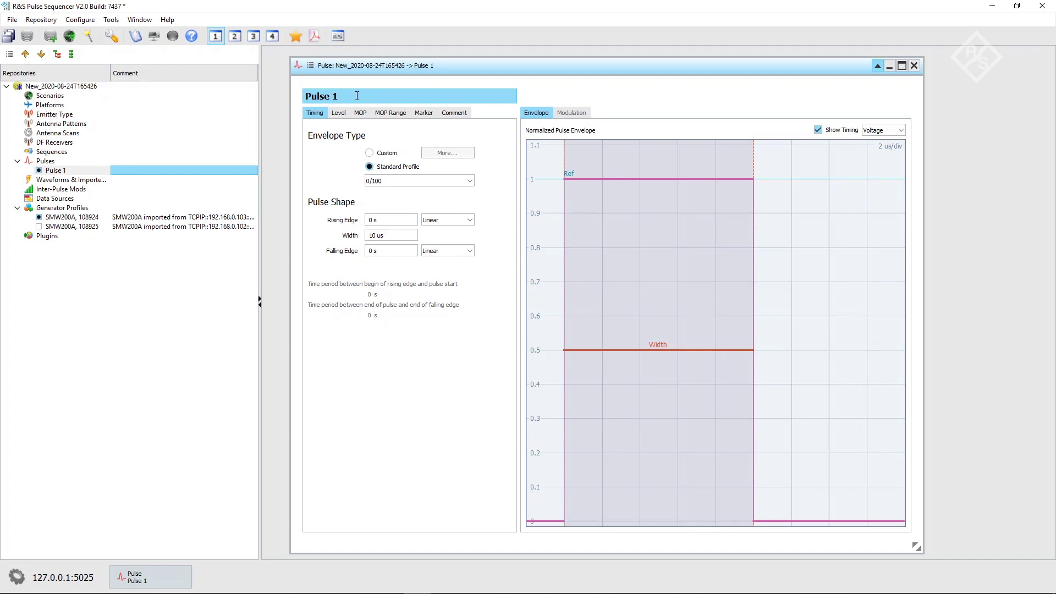
pyautogui.press('BackSpace')
pyautogui.write('_10us')
pyautogui.click(914, 65)
# Create a new sequence, append one entry using Pulse_10us, and set its PRI to 20 us.
pyautogui.rightClick(38, 152)
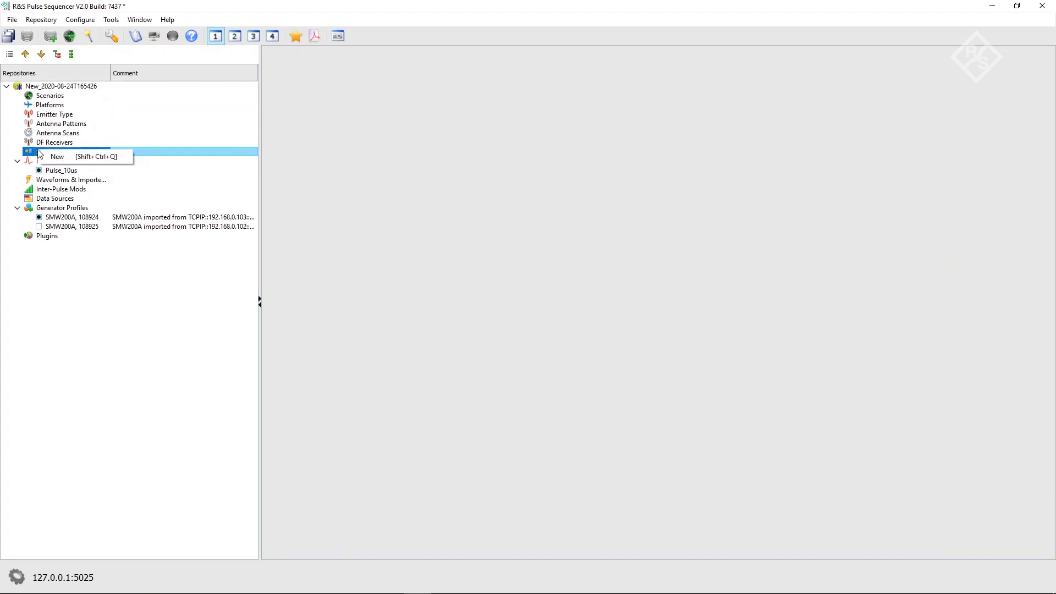
pyautogui.click(55, 156)
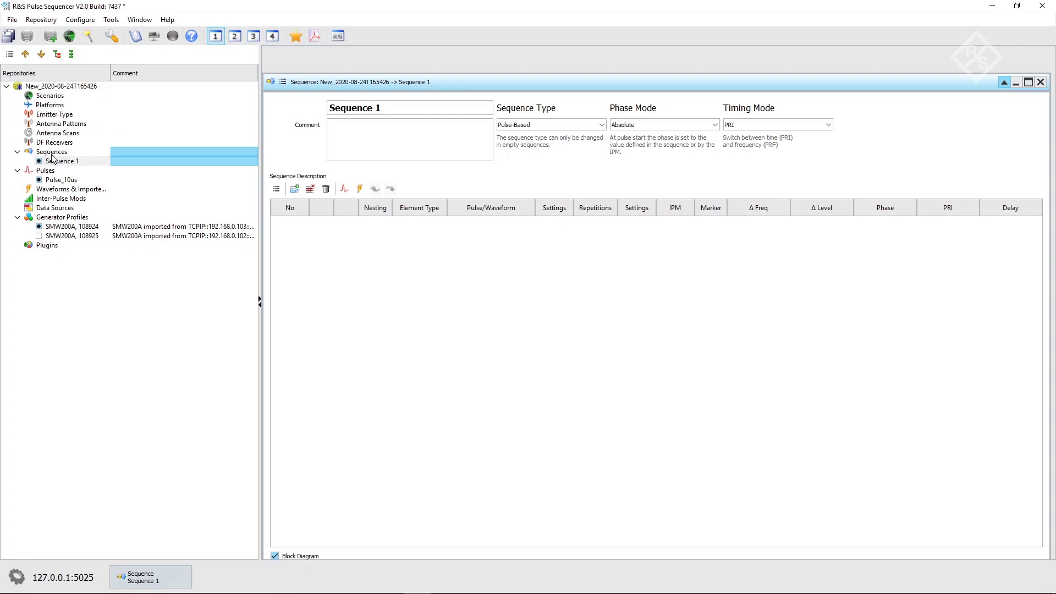
pyautogui.click(294, 190)
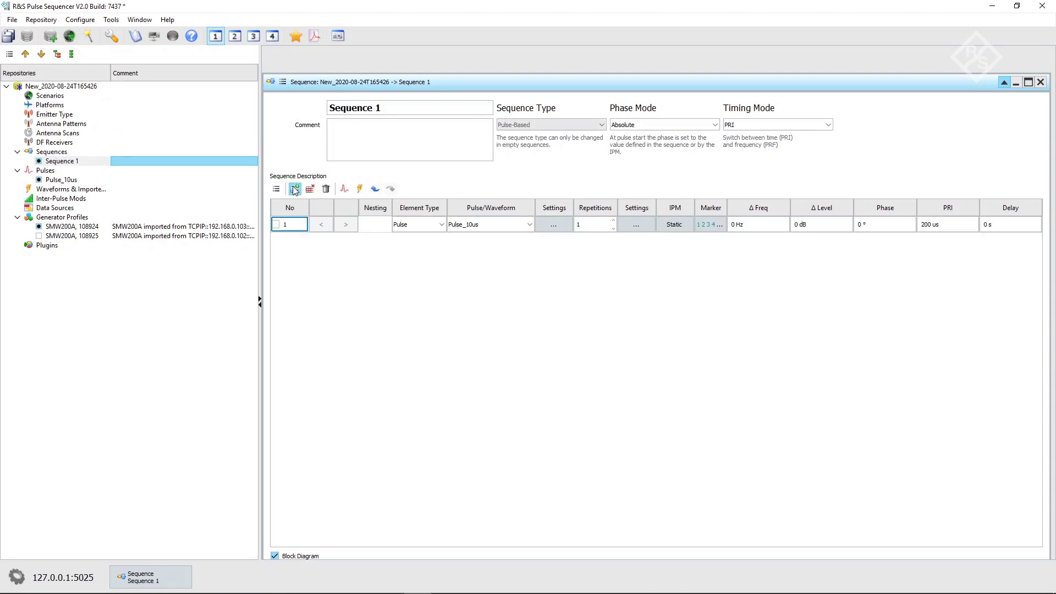
pyautogui.click(934, 227)
pyautogui.write('20')
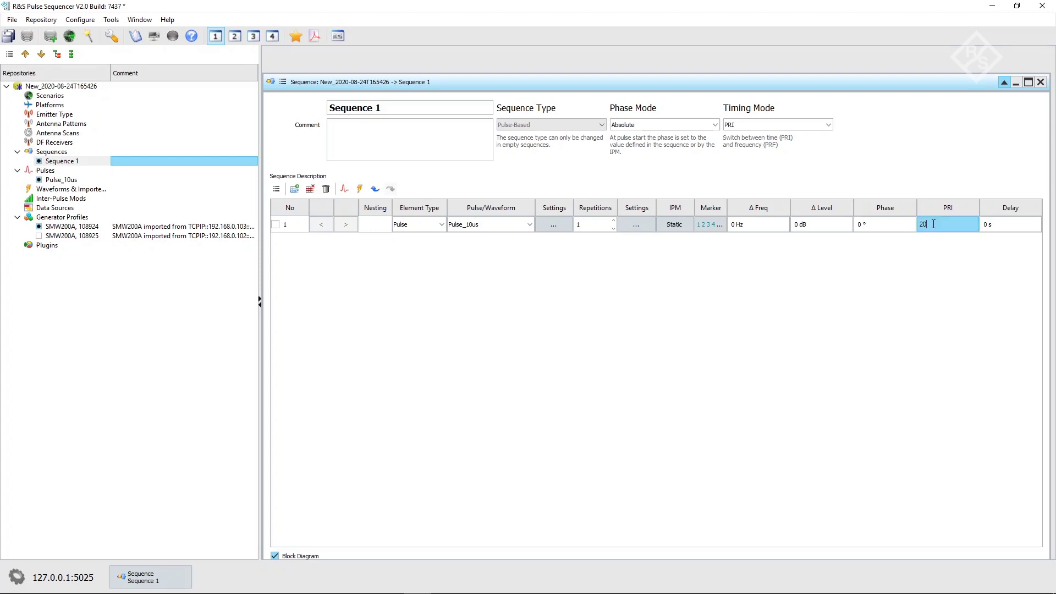
pyautogui.press('Return')
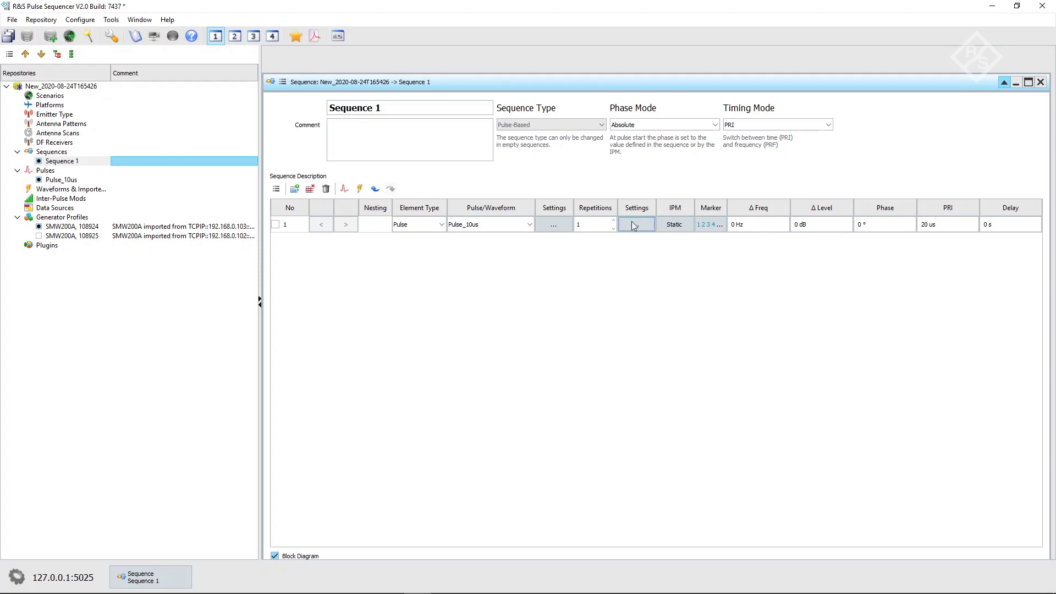
# Set the repetitions of the sequence's pulse entry to 100 and close the sequence.
pyautogui.click(598, 227)
pyautogui.write('00')
pyautogui.press('Return')
pyautogui.click(1040, 83)
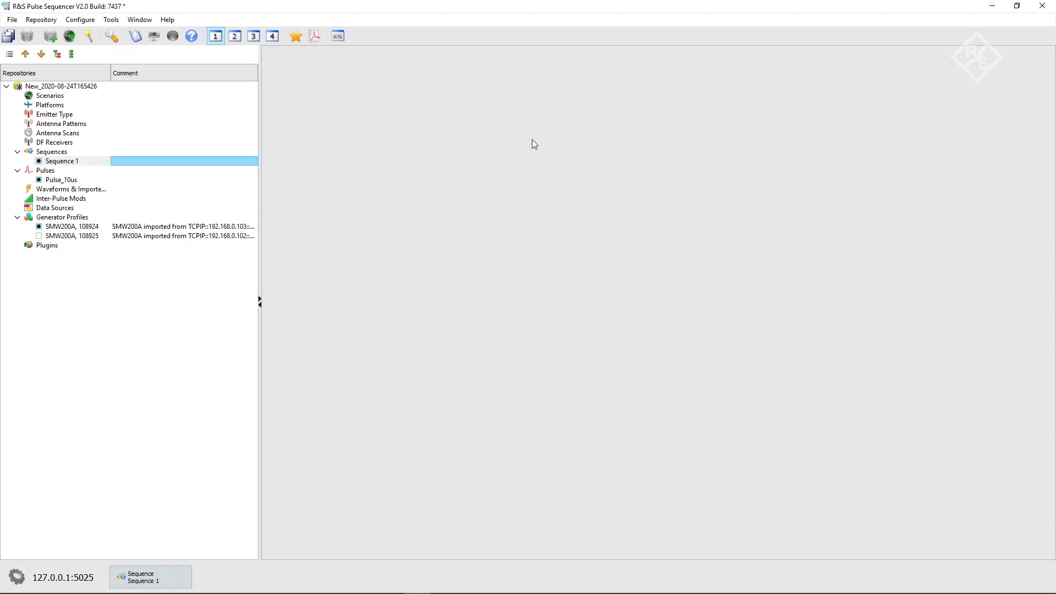
# Create a new DF receiver and append items until its antenna list holds four antennas.
pyautogui.rightClick(55, 144)
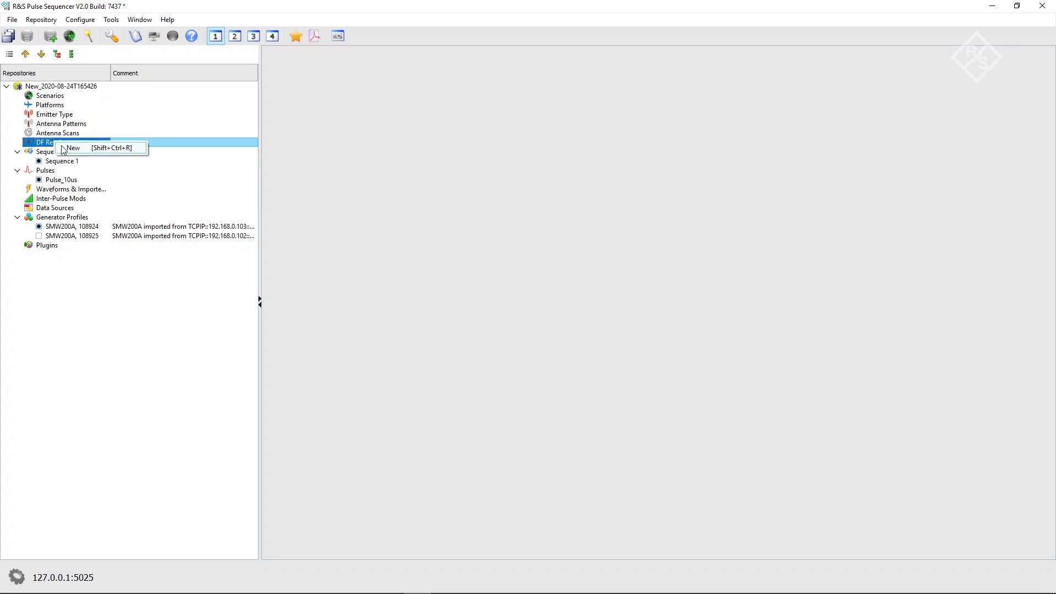
pyautogui.click(71, 149)
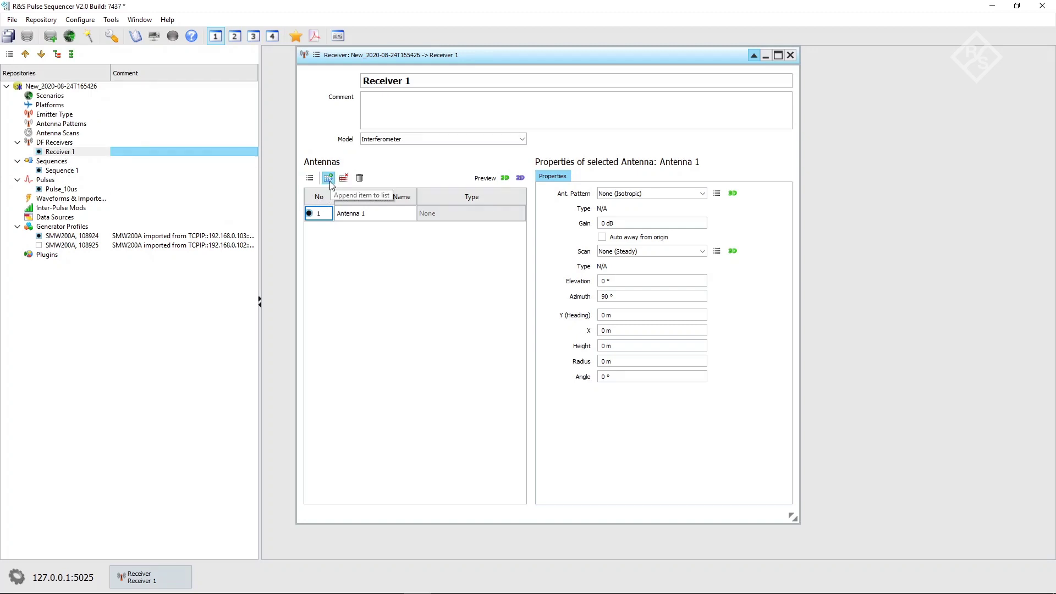
pyautogui.click(329, 180)
pyautogui.click(329, 180)
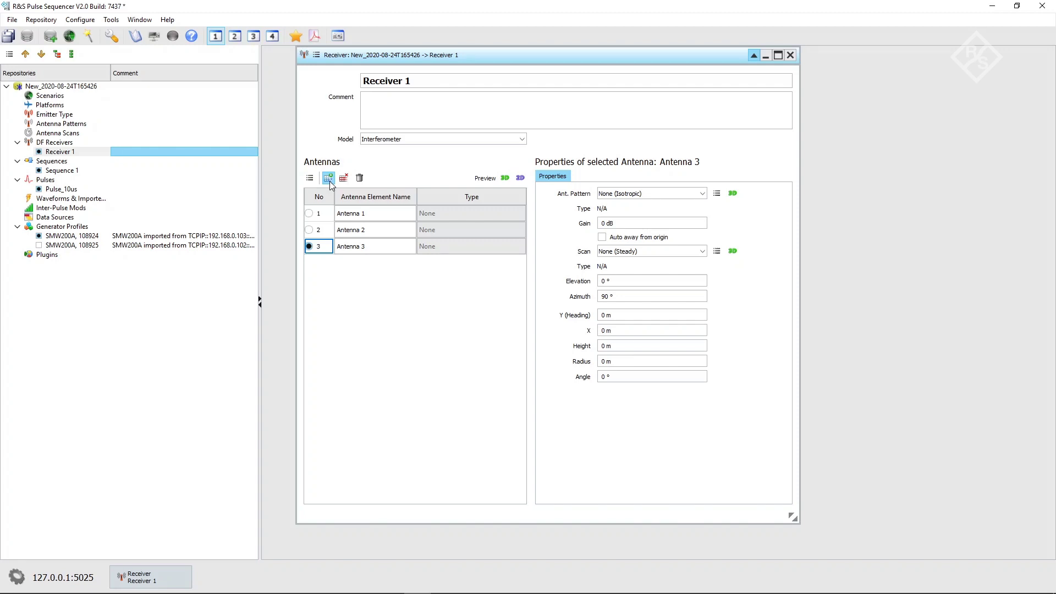
pyautogui.click(329, 180)
# Set the X position of Antenna 2 to 0.015 m.
pyautogui.click(373, 230)
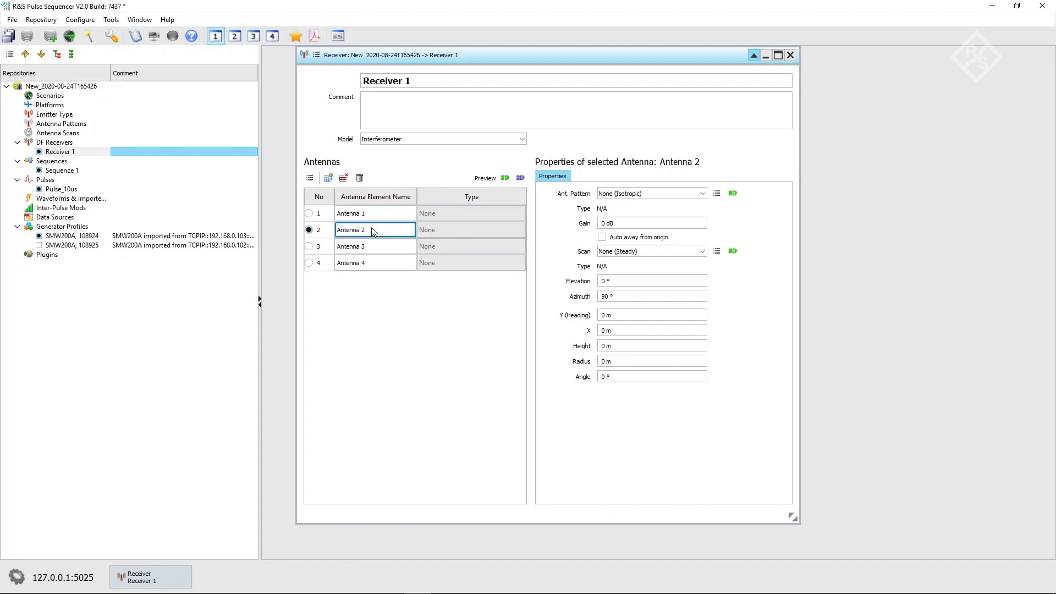
pyautogui.click(618, 330)
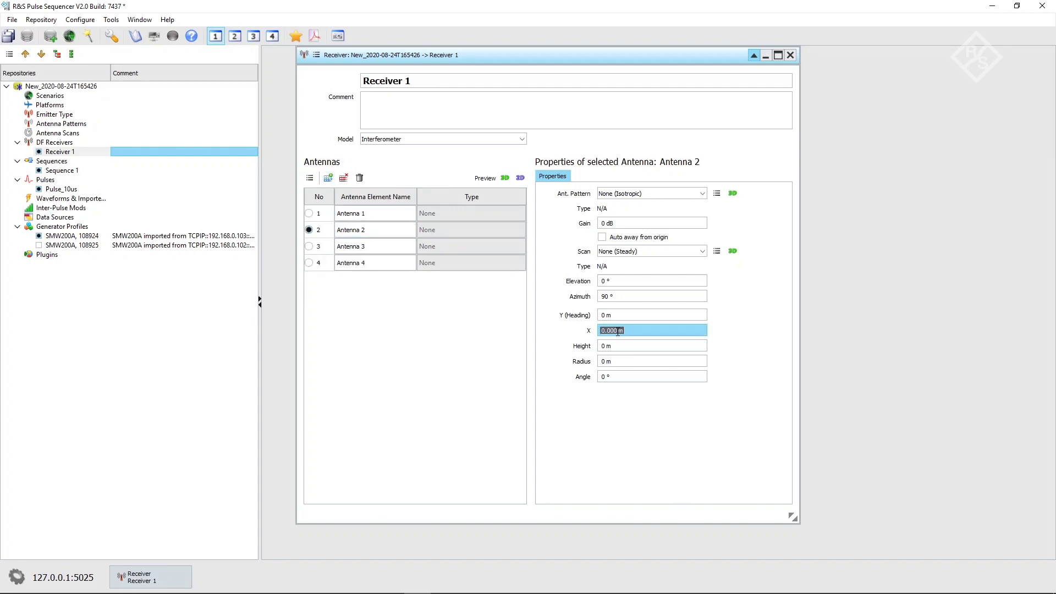
pyautogui.write('0.015')
pyautogui.press('Return')
# Set the X position of Antenna 3 to 0.03 m.
pyautogui.click(377, 247)
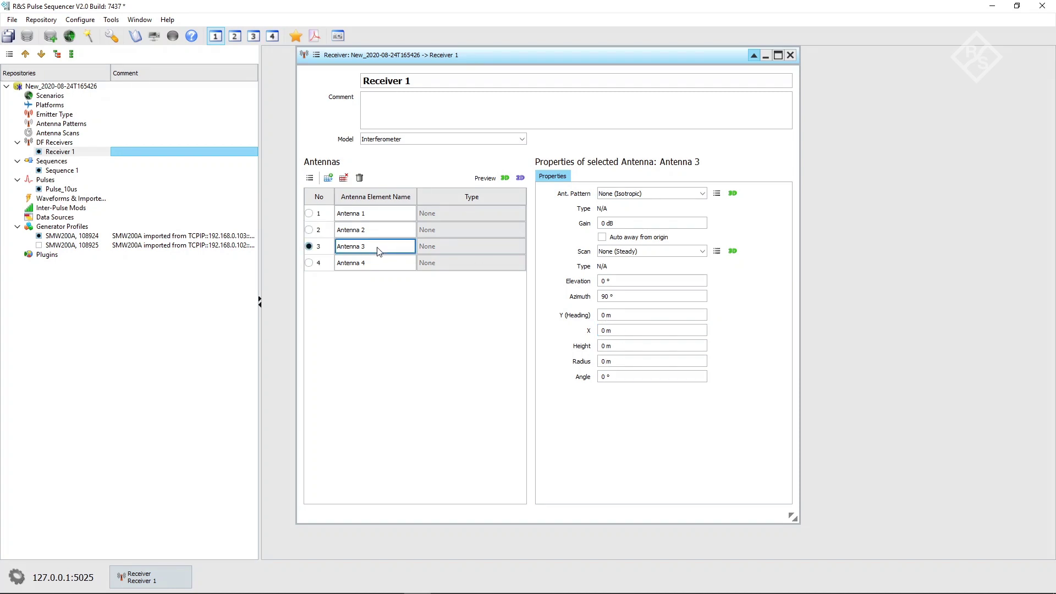
pyautogui.click(619, 329)
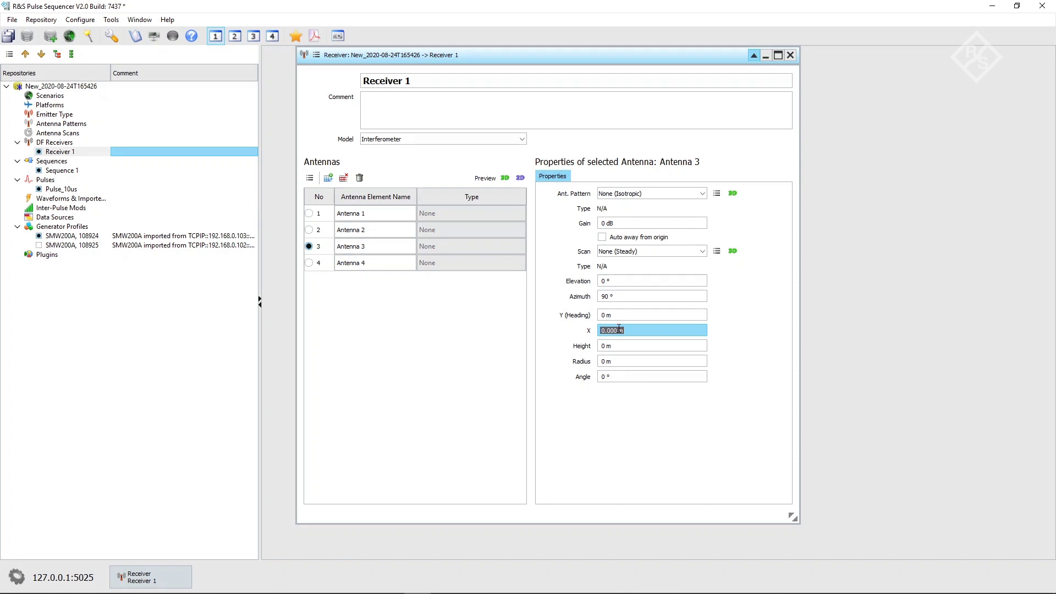
pyautogui.write('0.03m')
pyautogui.press('Return')
# Set the X position of Antenna 4 to 0.045 m.
pyautogui.click(381, 264)
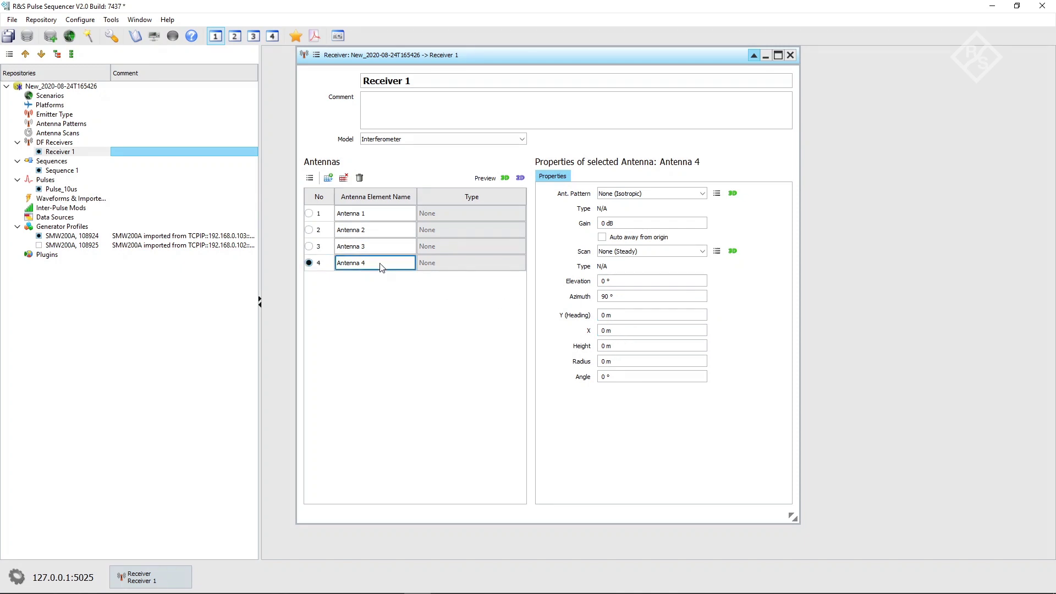
pyautogui.click(615, 331)
pyautogui.write('0')
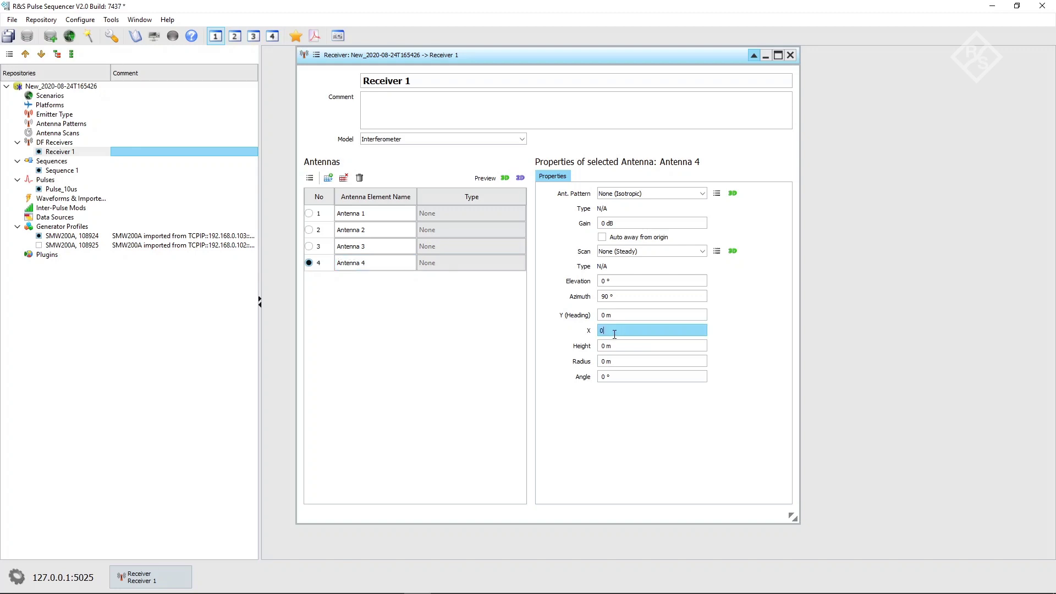
pyautogui.write('.045')
pyautogui.press('Return')
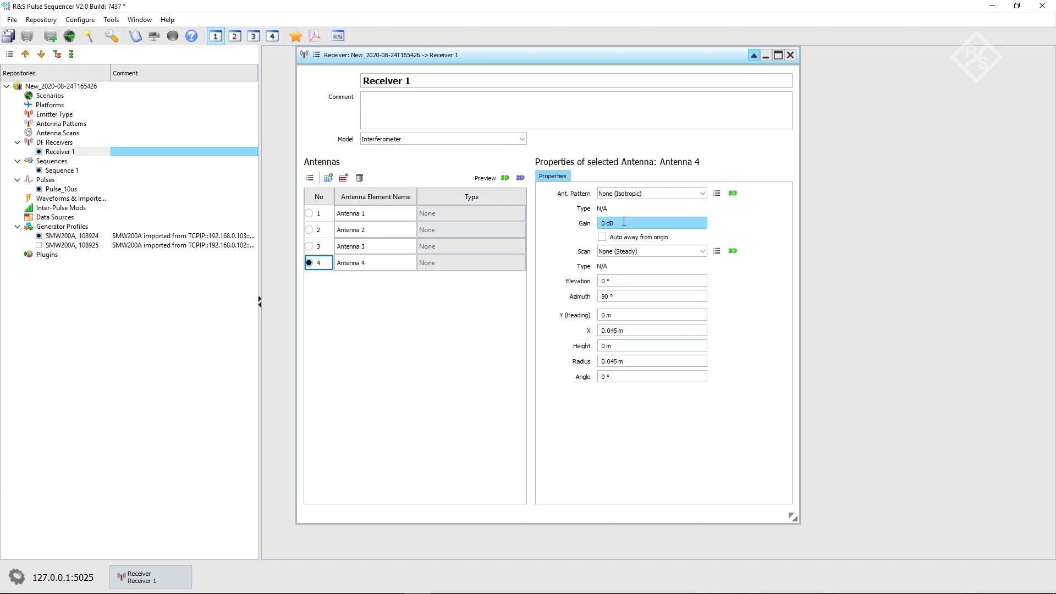
# Check the receiver's antenna positions in the 2D preview, and close the preview and the receiver editor.
pyautogui.click(520, 178)
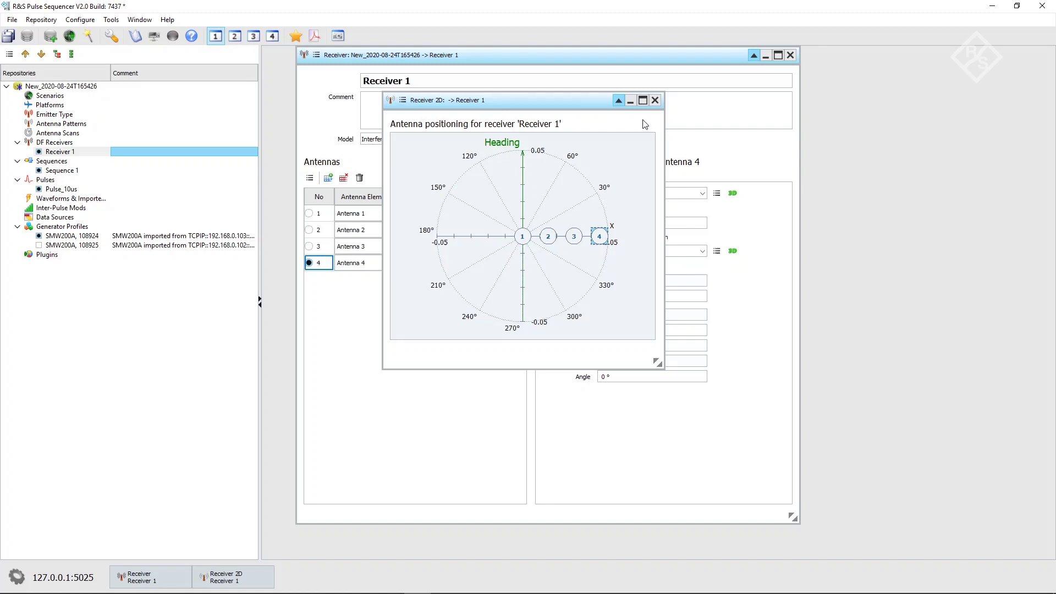
pyautogui.click(655, 103)
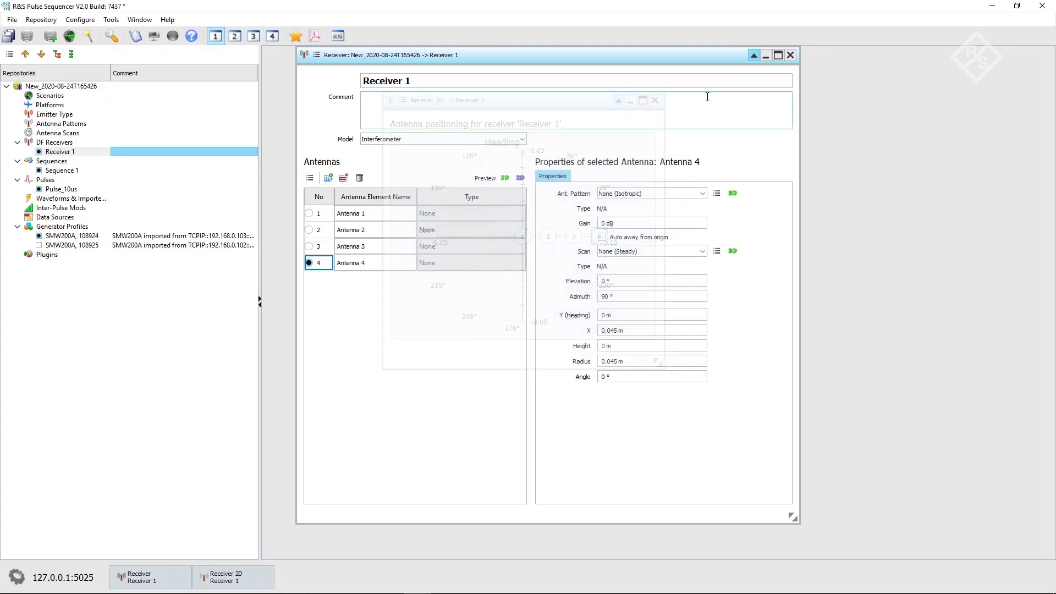
pyautogui.click(792, 57)
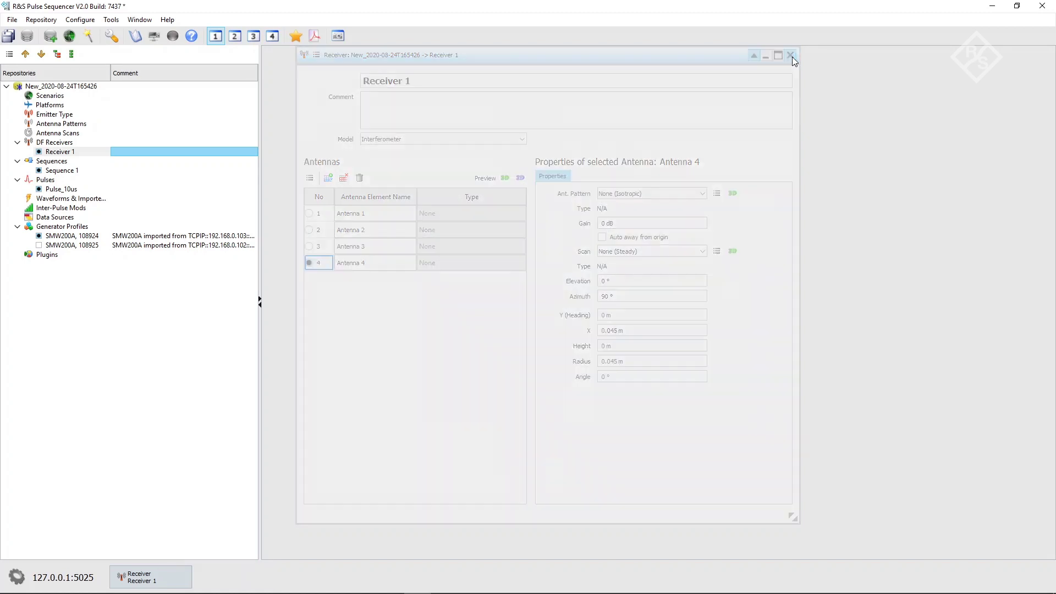
# Create a new emitter and set its operating frequency to 10 GHz.
pyautogui.rightClick(44, 117)
pyautogui.click(53, 125)
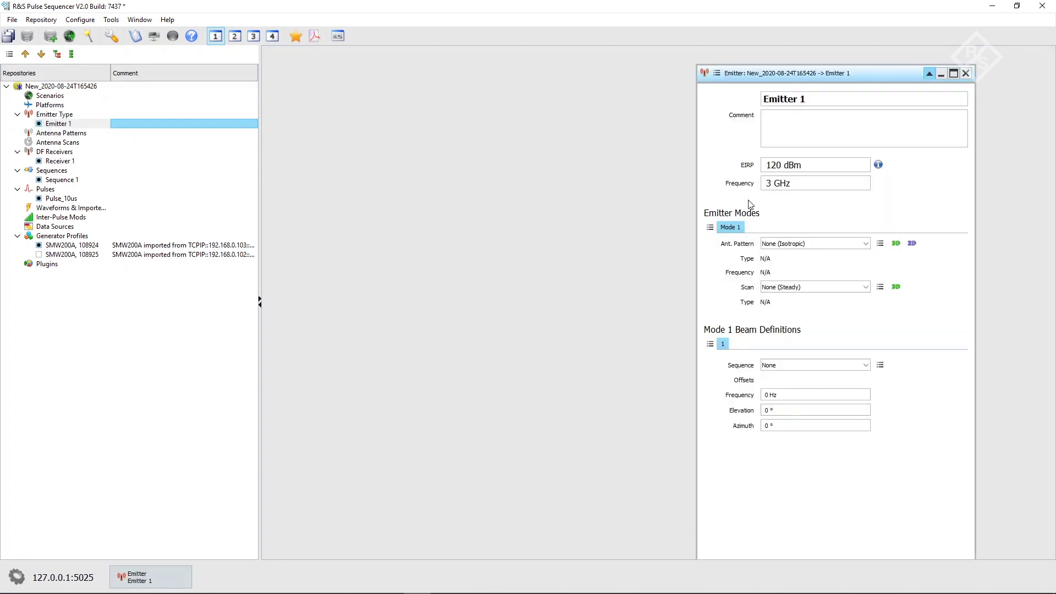
pyautogui.click(803, 189)
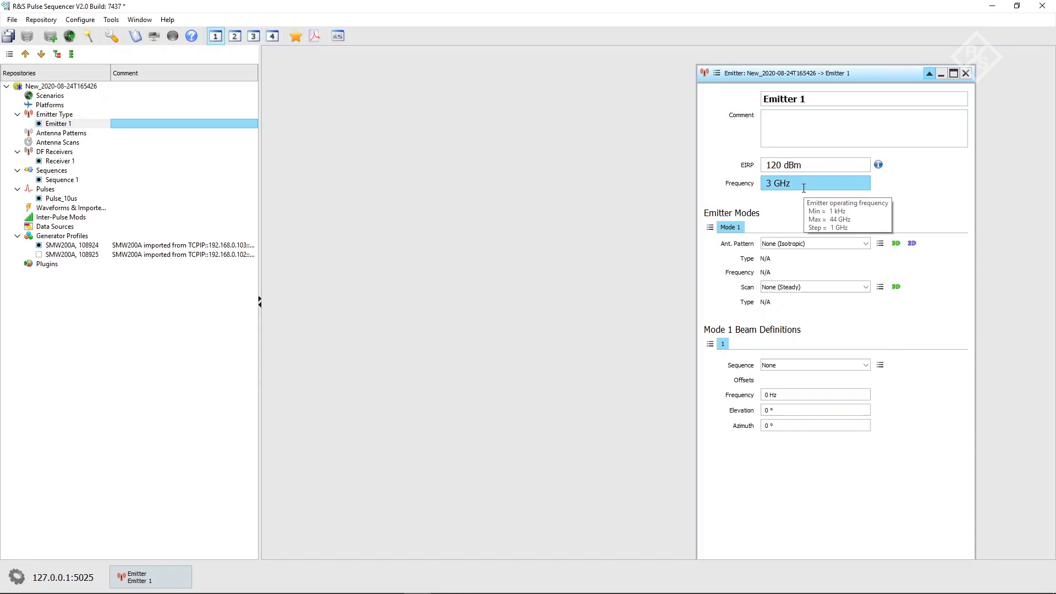
pyautogui.click(804, 188)
pyautogui.write('10')
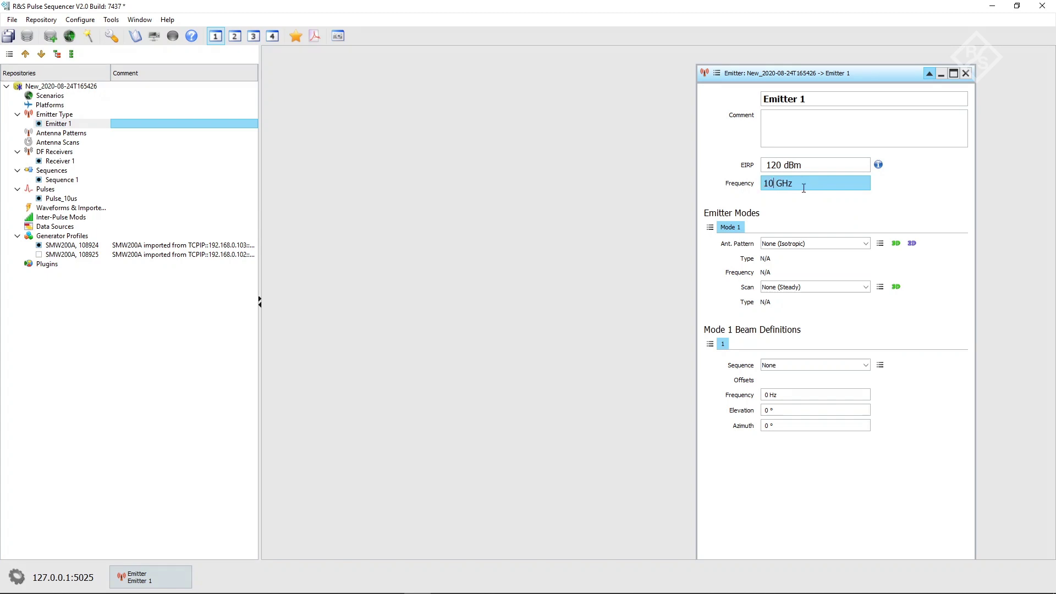
pyautogui.press('Return')
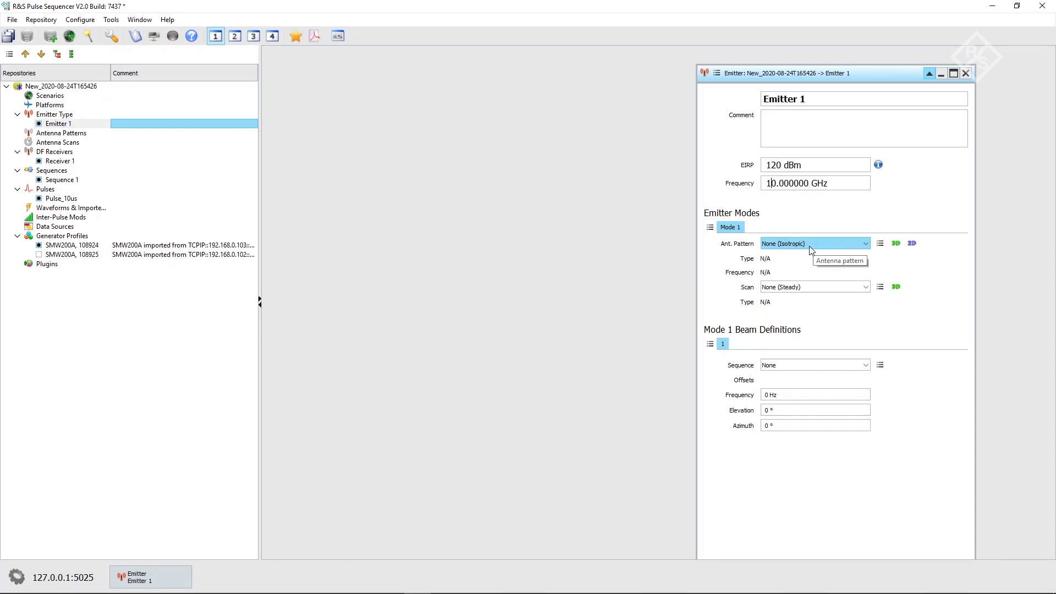
# Assign Sequence 1 to the first beam of Emitter 1's Mode 1 and close the emitter editor.
pyautogui.click(865, 365)
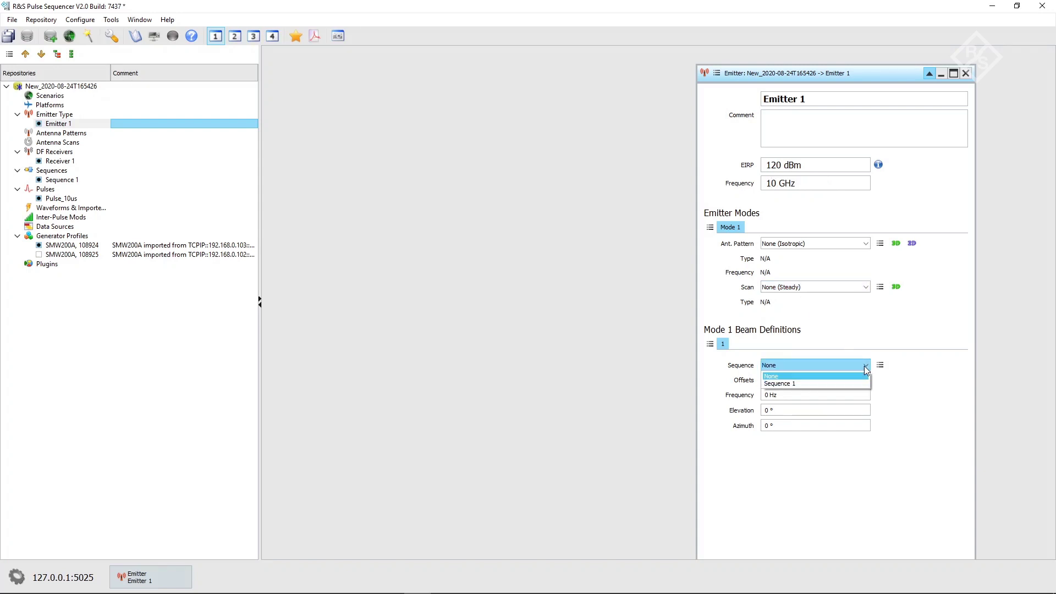
pyautogui.click(820, 383)
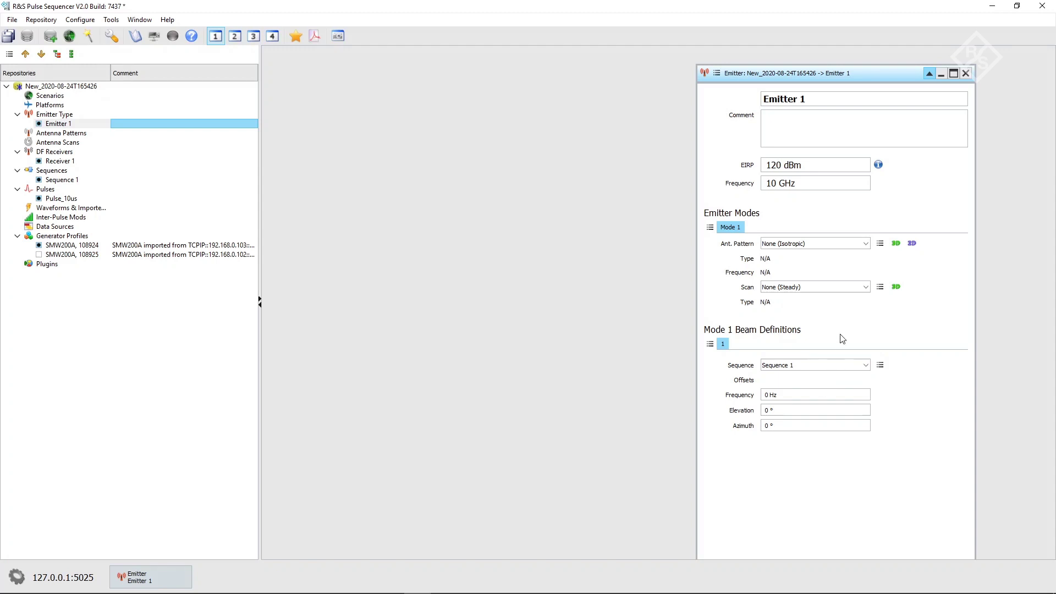
pyautogui.click(965, 73)
# Create a new scenario and place Emitter 1 on its map about 5.87 km north of the receiver.
pyautogui.rightClick(55, 95)
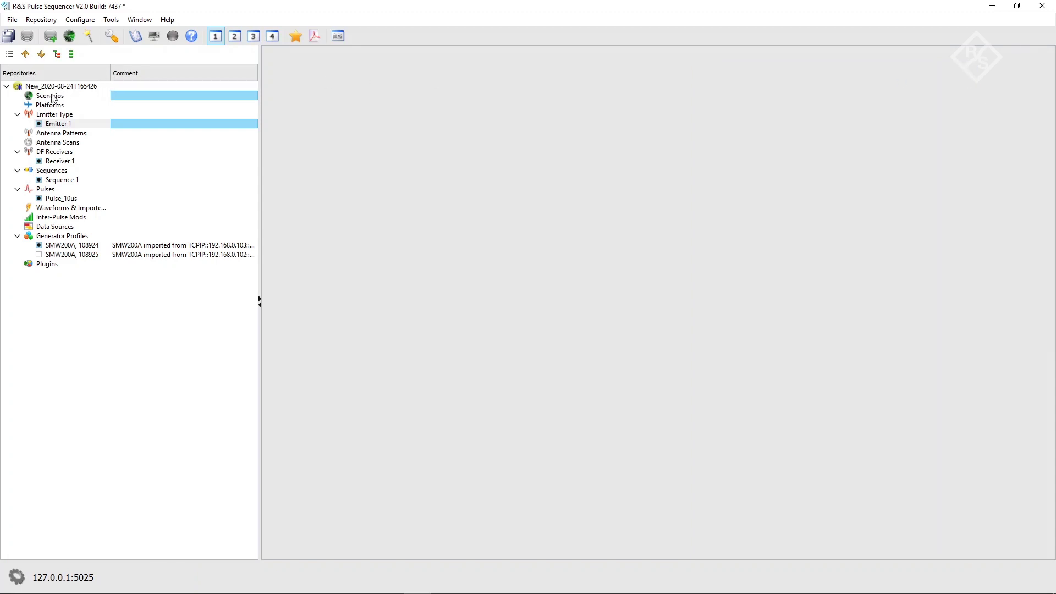
pyautogui.click(64, 102)
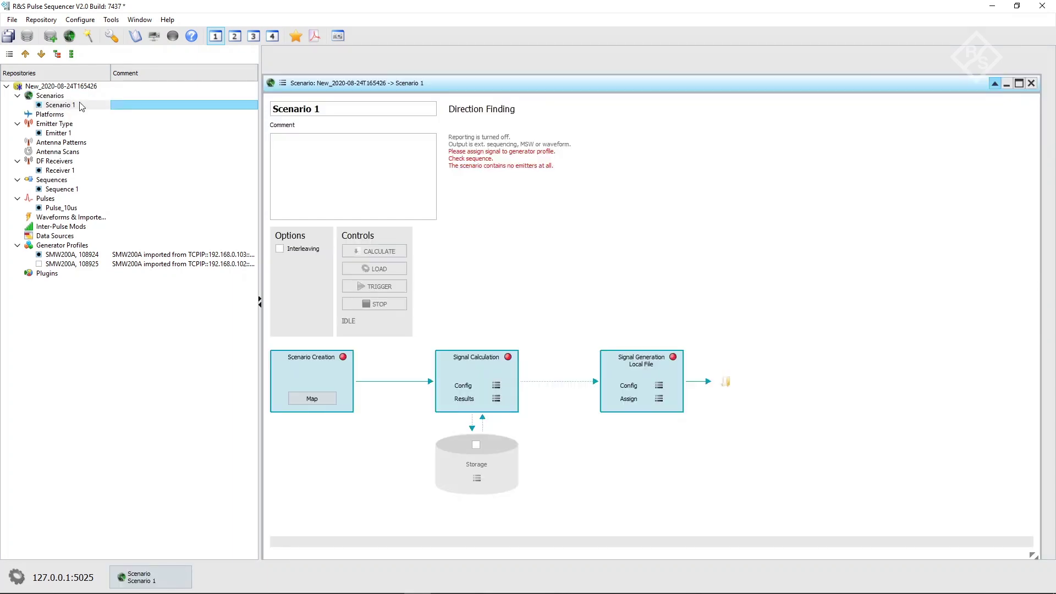
pyautogui.click(312, 398)
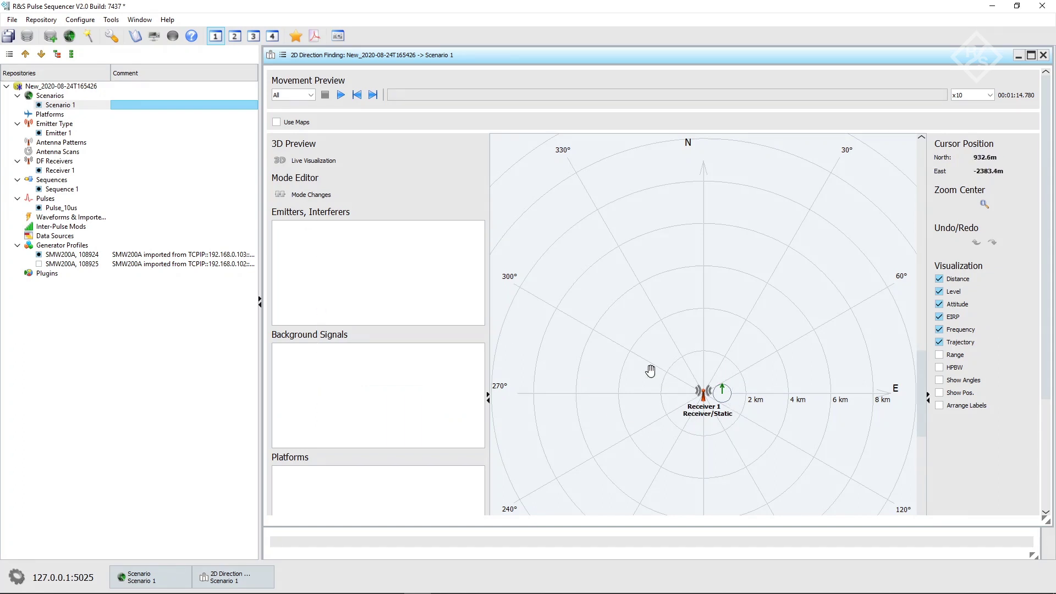
pyautogui.moveTo(61, 133); pyautogui.dragTo(713, 273)
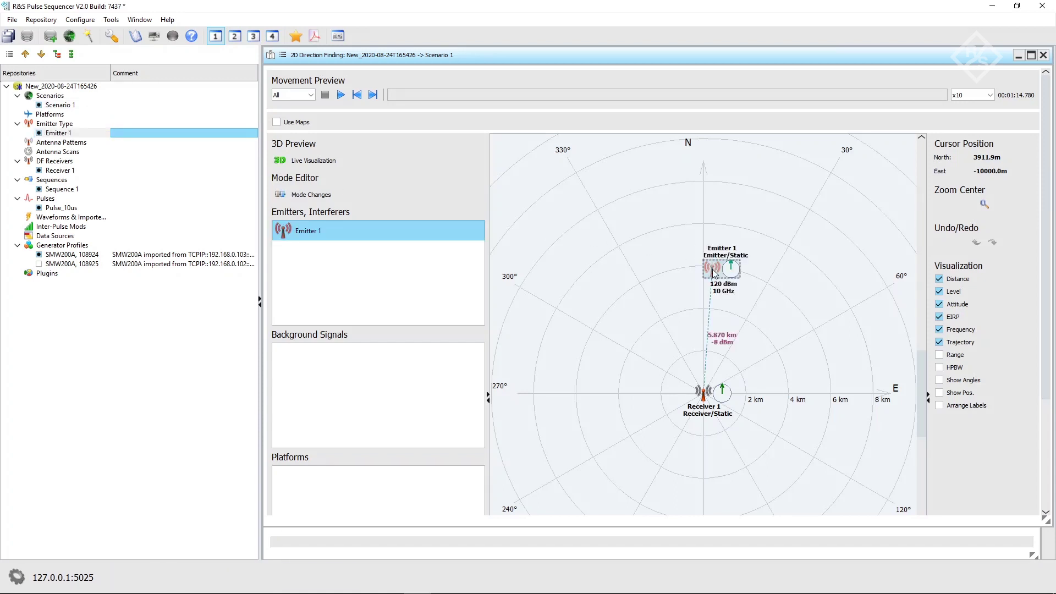
# Set the placed emitter's position to 0 m East and 2500 m North.
pyautogui.doubleClick(714, 270)
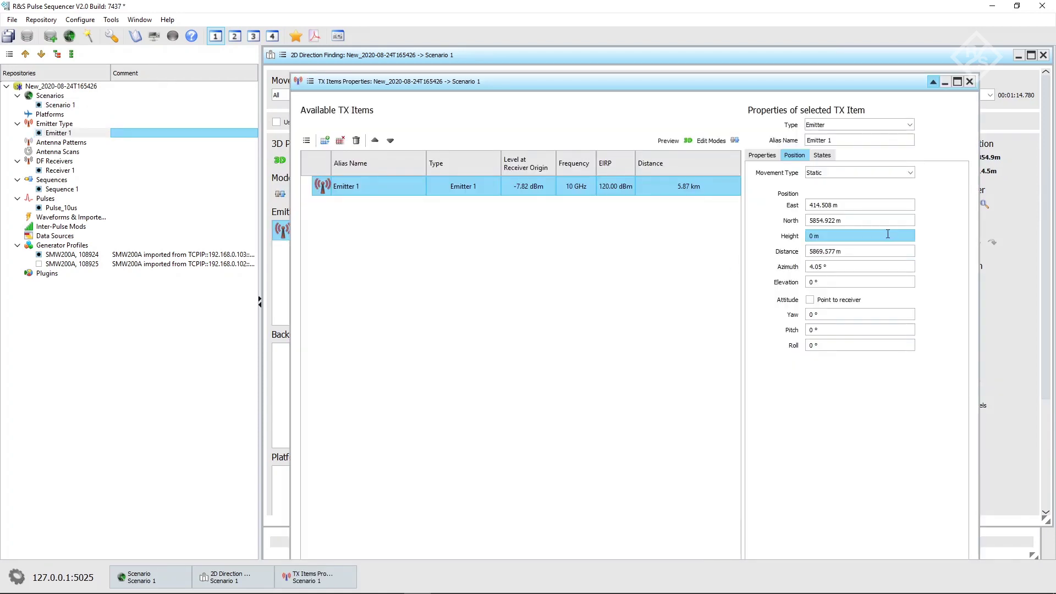
pyautogui.click(875, 207)
pyautogui.write('0')
pyautogui.press('Return')
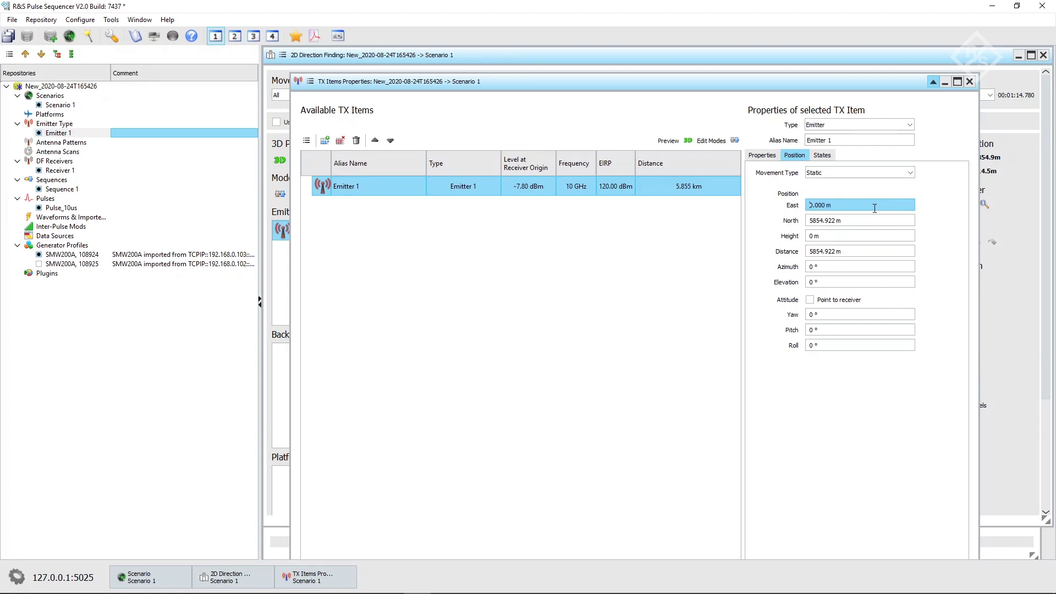
pyautogui.click(864, 221)
pyautogui.write('2')
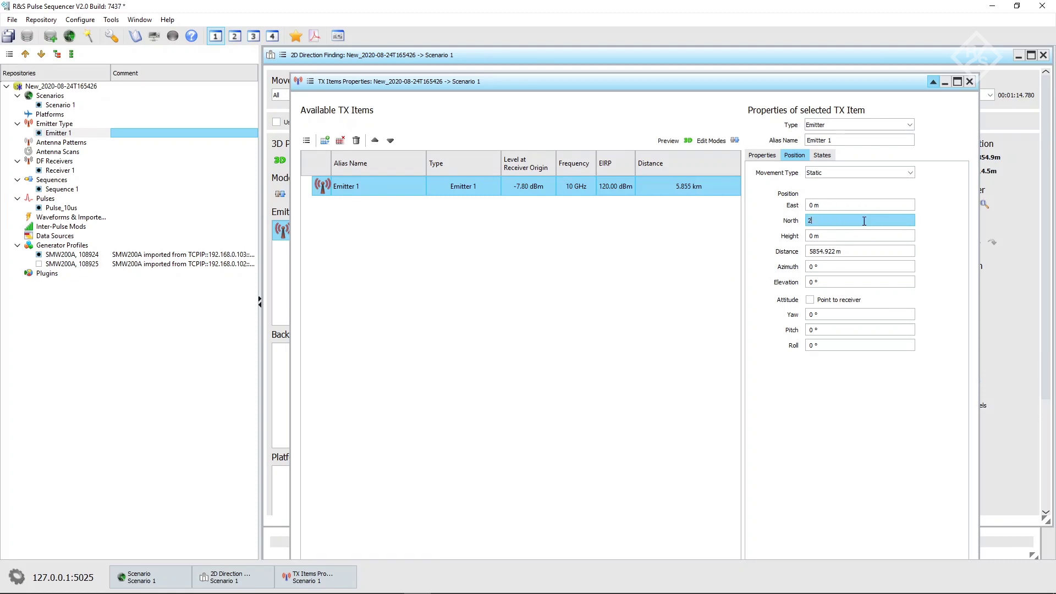
pyautogui.write('500m')
pyautogui.press('Return')
# Make the emitter move along an arc trajectory with an angle of -360° and a speed of 210 m/s.
pyautogui.click(832, 175)
pyautogui.click(819, 198)
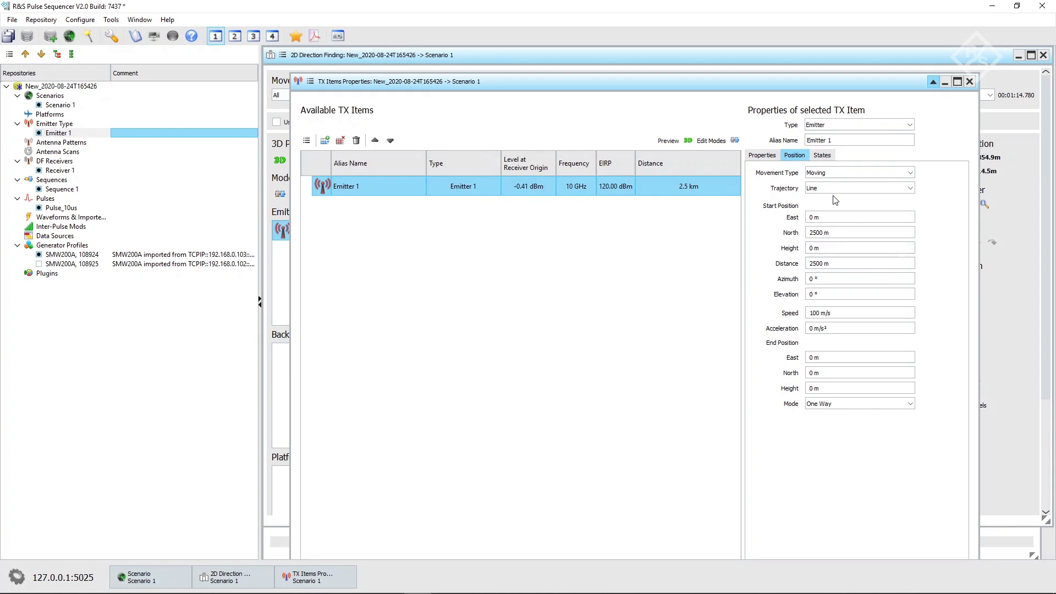
pyautogui.click(829, 189)
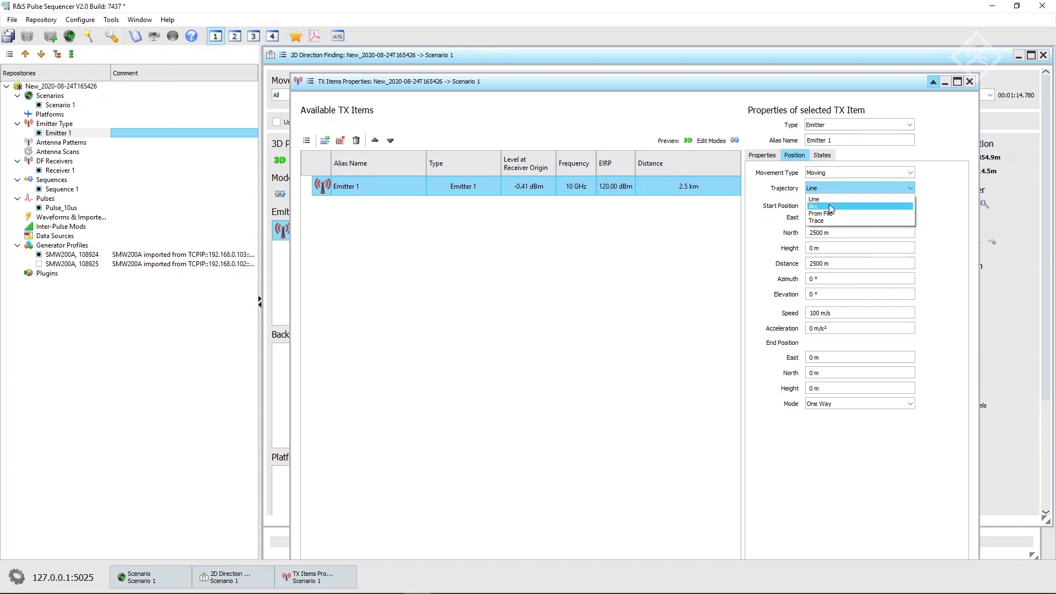
pyautogui.click(830, 206)
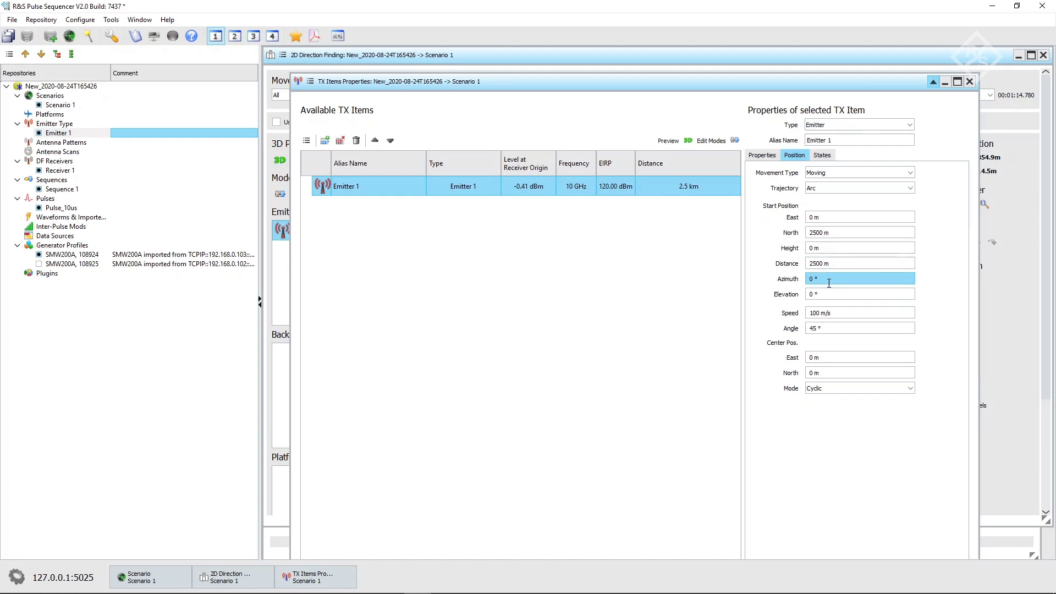
pyautogui.click(830, 329)
pyautogui.write('-360')
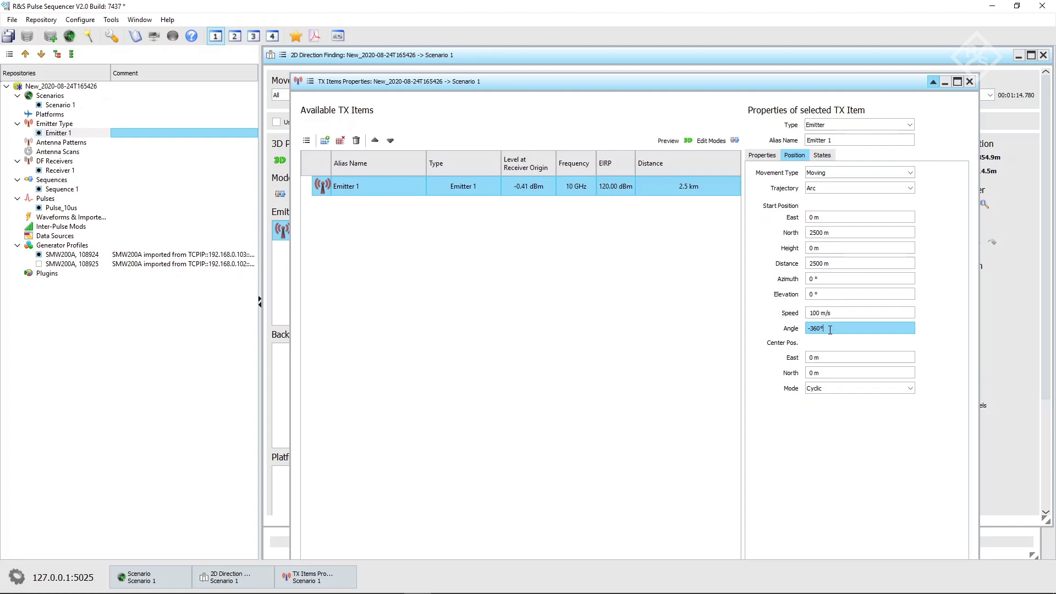
pyautogui.click(835, 315)
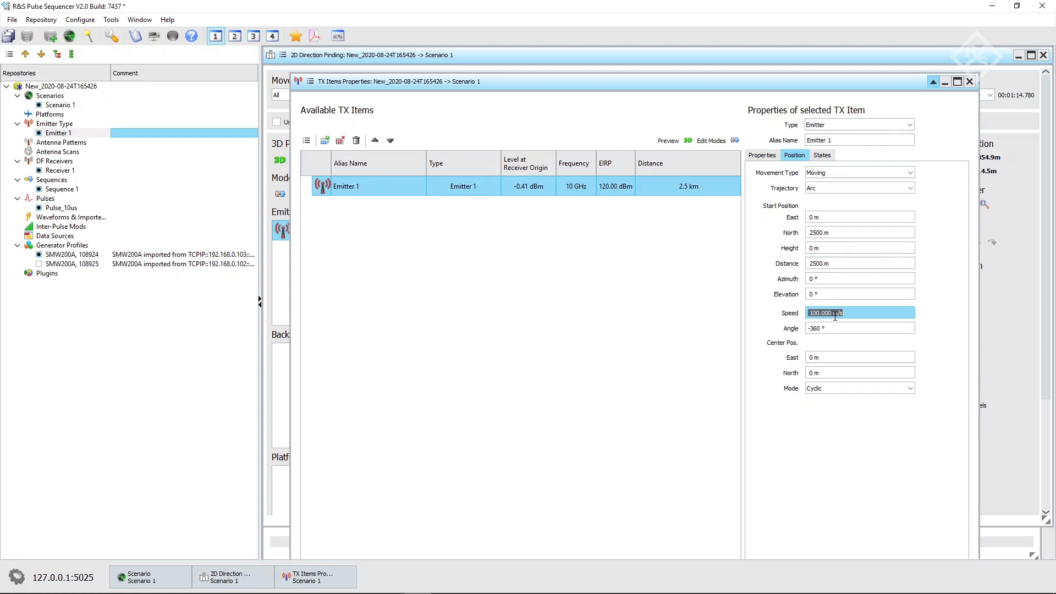
pyautogui.write('210')
pyautogui.press('Return')
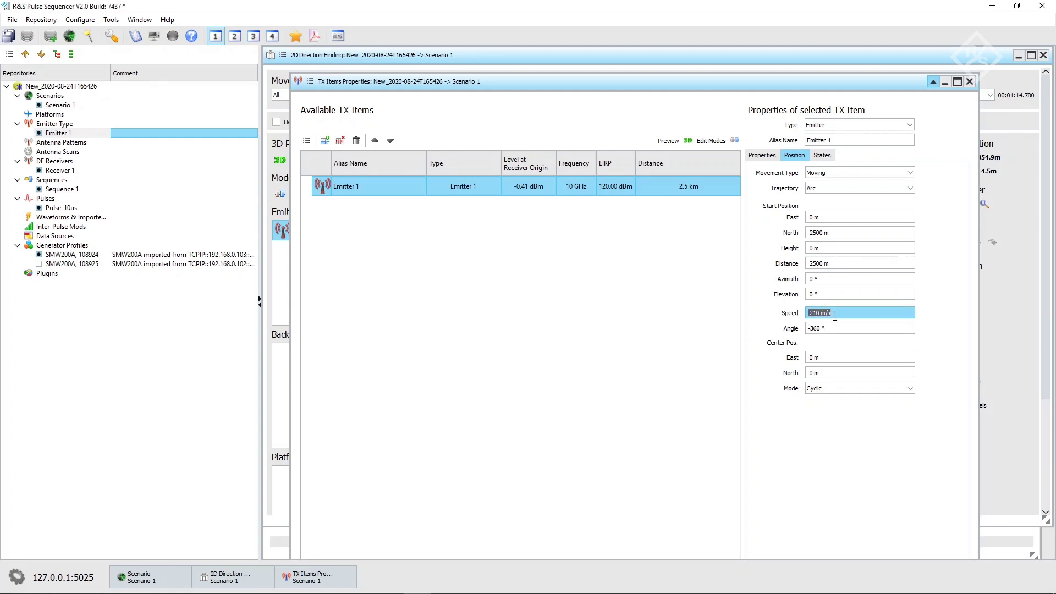
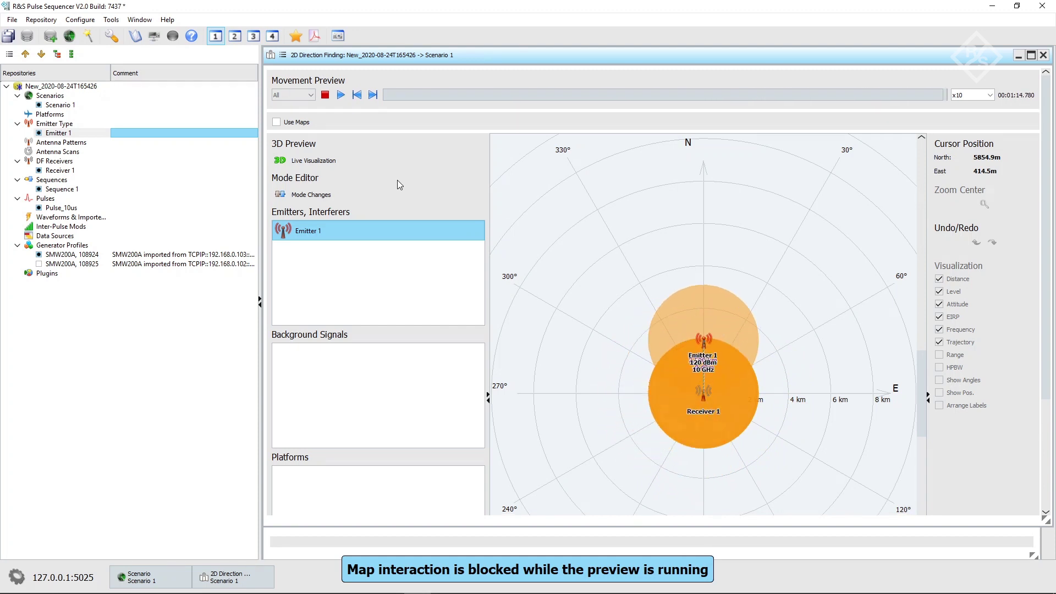
# Stop the running movement preview and close the scenario's 2D map.
pyautogui.click(325, 95)
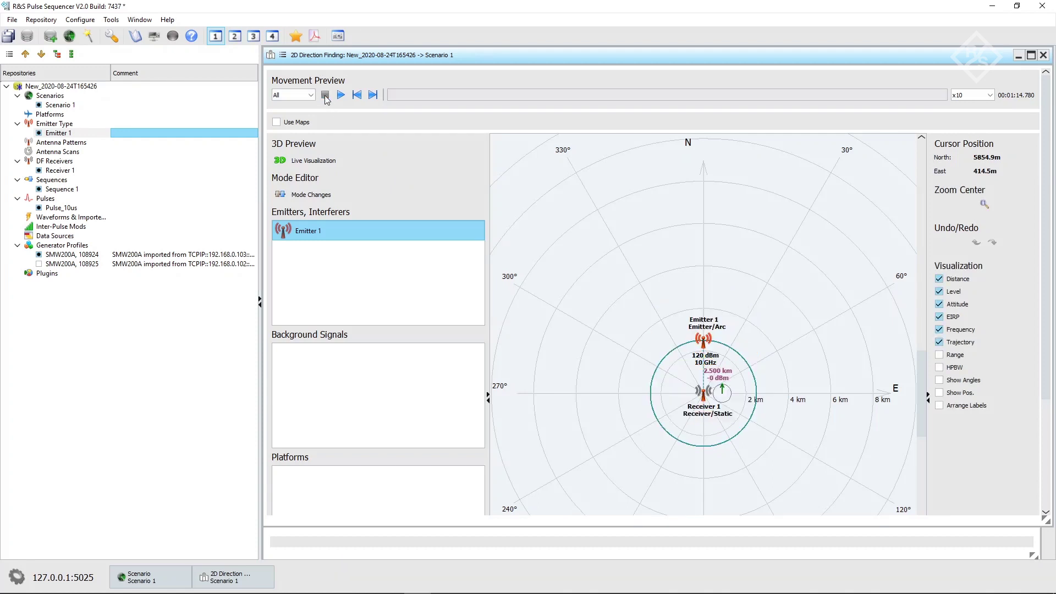
pyautogui.click(1042, 56)
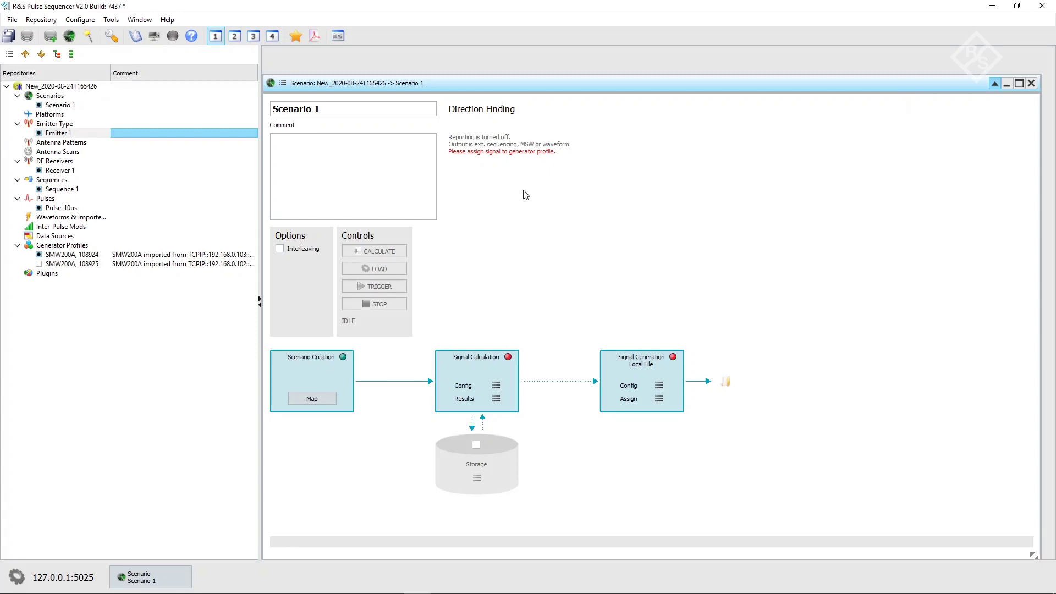
# Assign the Antenna 1 and 2 signals to RF A and RF B of the first SMW200A, and Antenna 3 and 4 to those of the second.
pyautogui.click(660, 400)
pyautogui.click(420, 123)
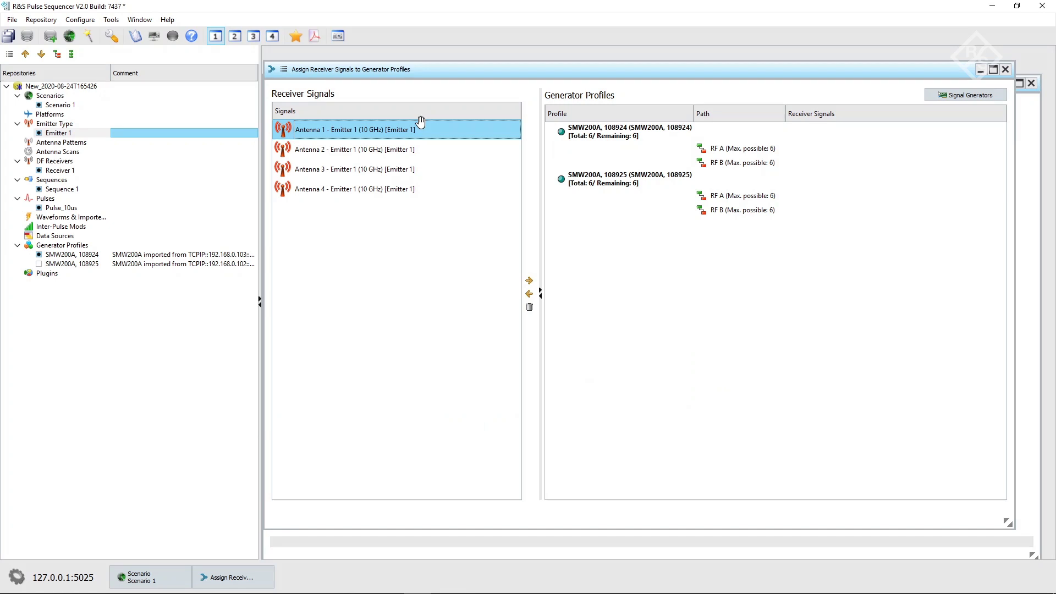
pyautogui.moveTo(333, 128); pyautogui.dragTo(835, 153)
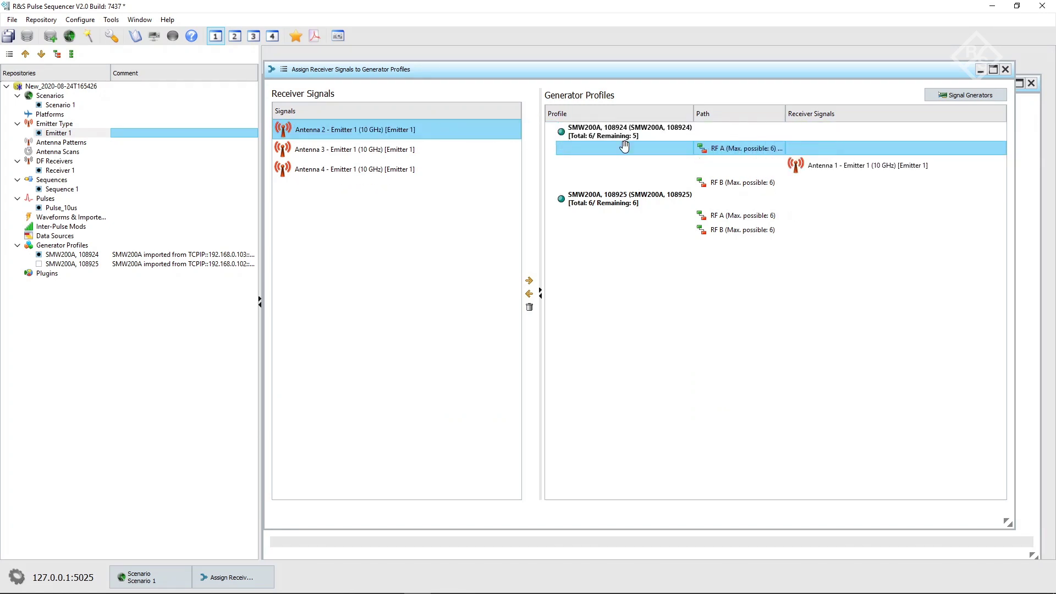
pyautogui.moveTo(298, 130); pyautogui.dragTo(804, 181)
pyautogui.moveTo(290, 132); pyautogui.dragTo(830, 238)
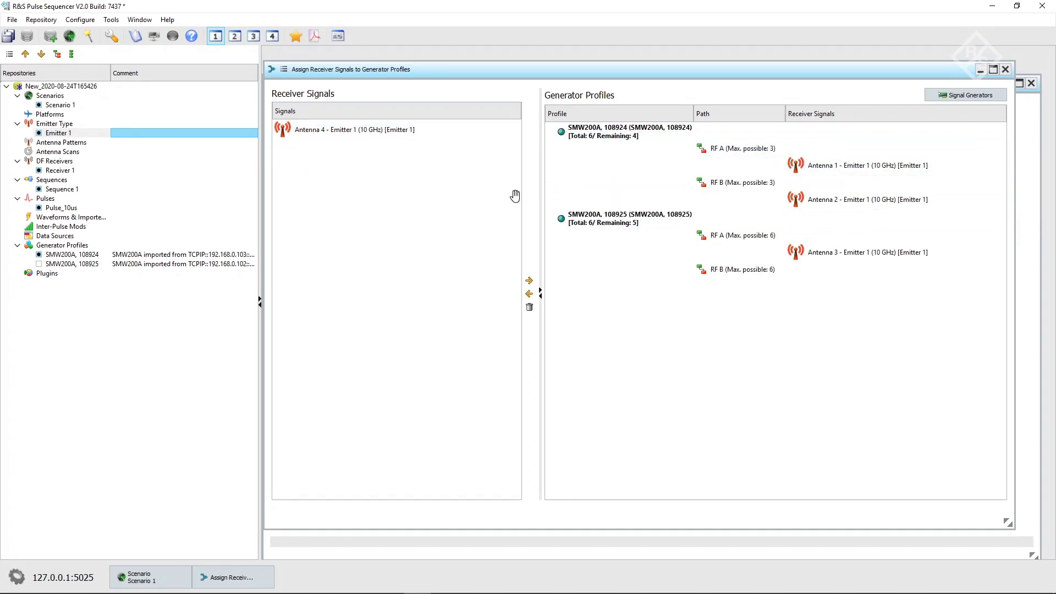
pyautogui.moveTo(344, 142); pyautogui.dragTo(847, 275)
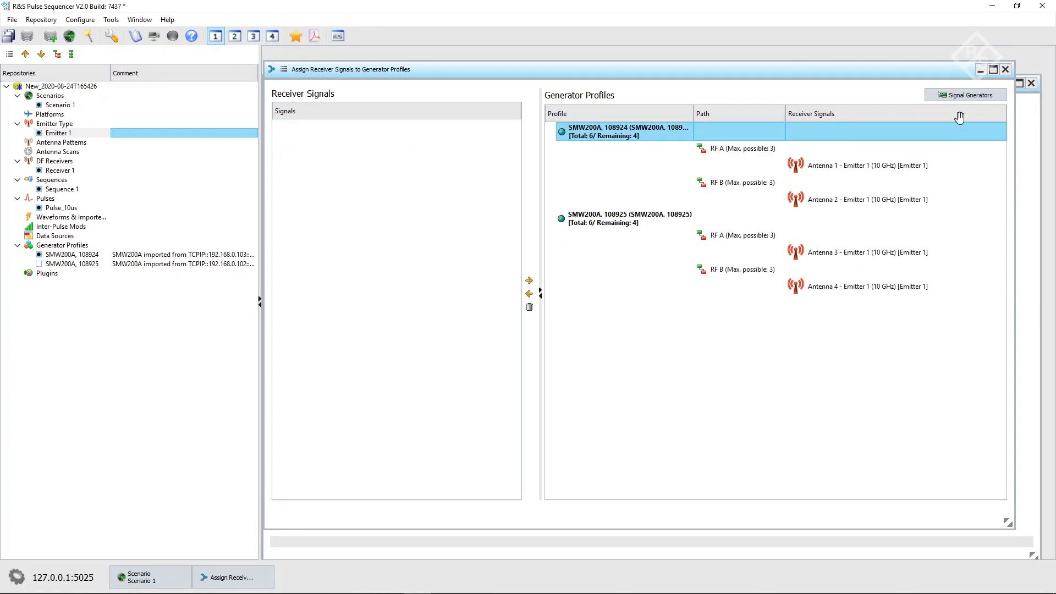
pyautogui.click(1004, 70)
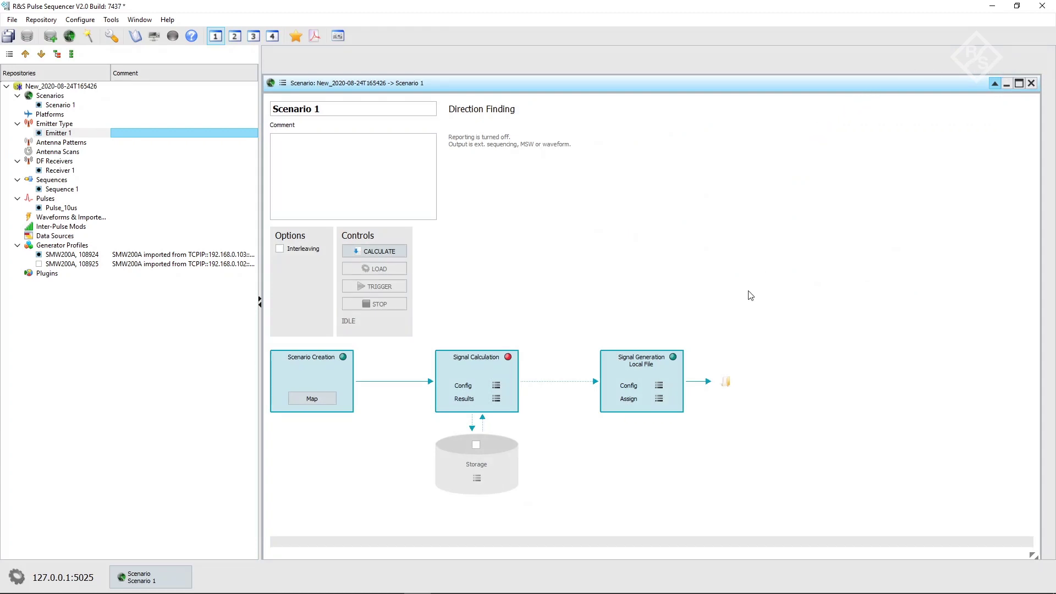
# Change the scenario's signal generation target from local file to Generator.
pyautogui.click(663, 387)
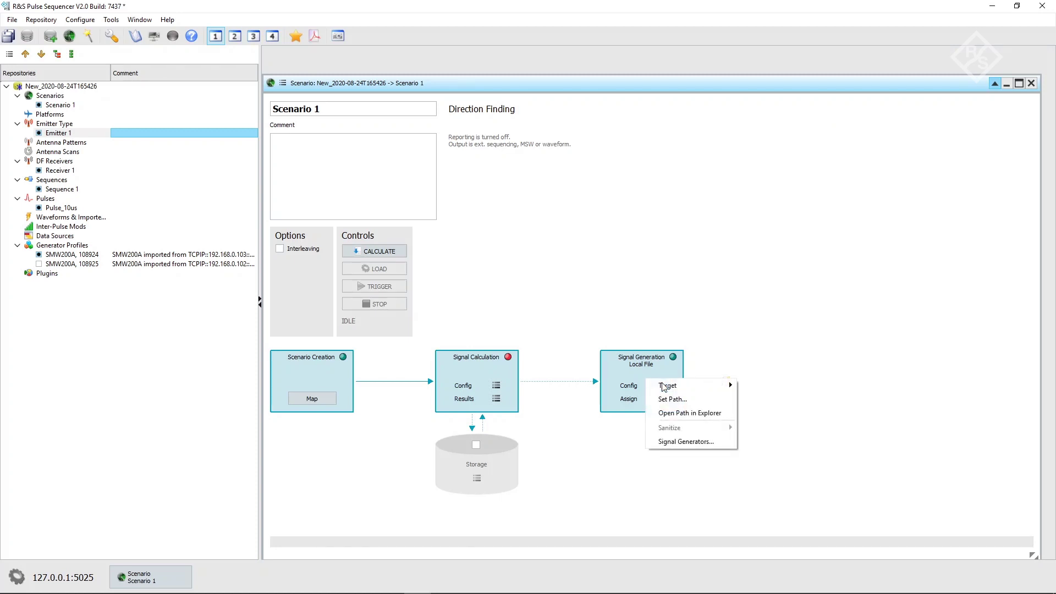
pyautogui.moveTo(680, 388)
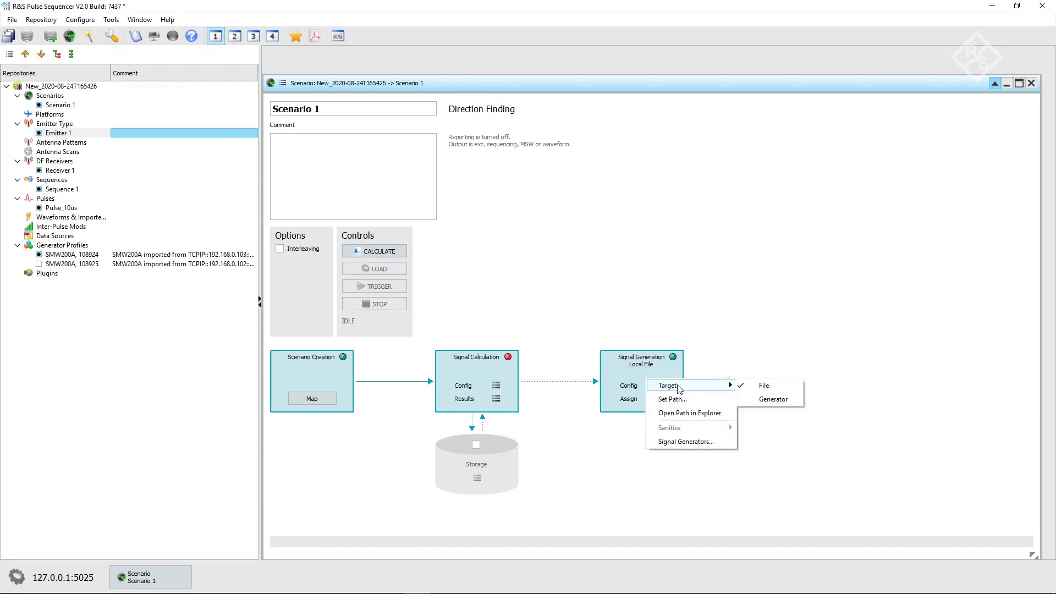
pyautogui.click(766, 398)
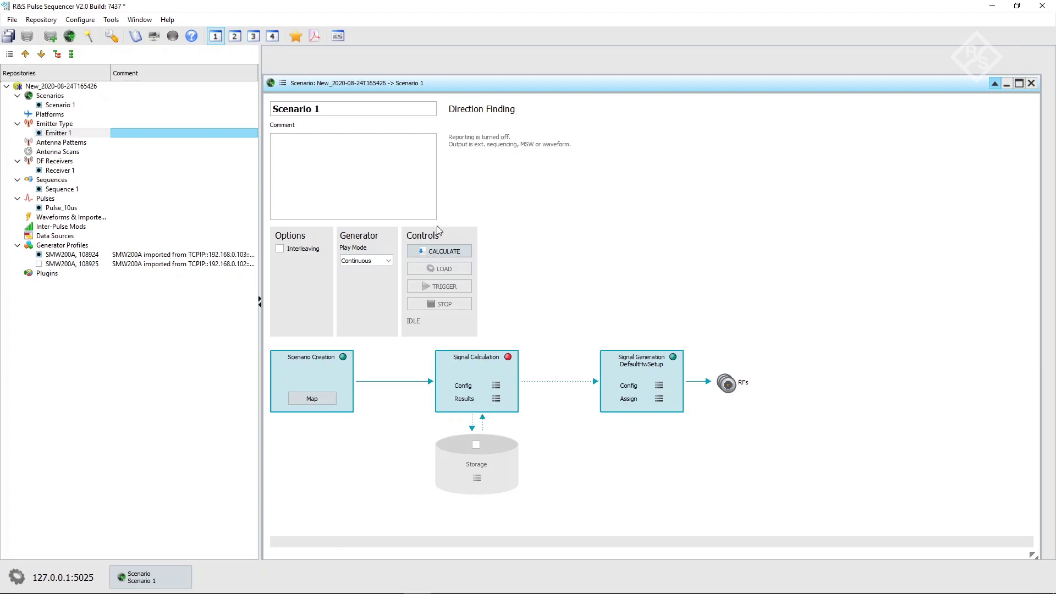
# Calculate the scenario's signals and load them onto the signal generators.
pyautogui.click(438, 252)
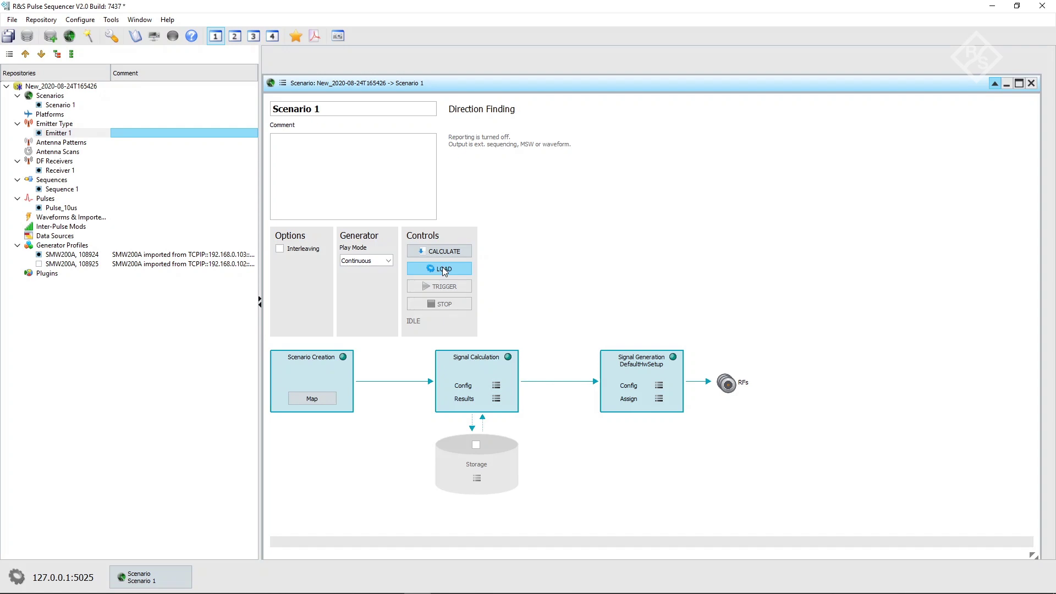
pyautogui.click(443, 269)
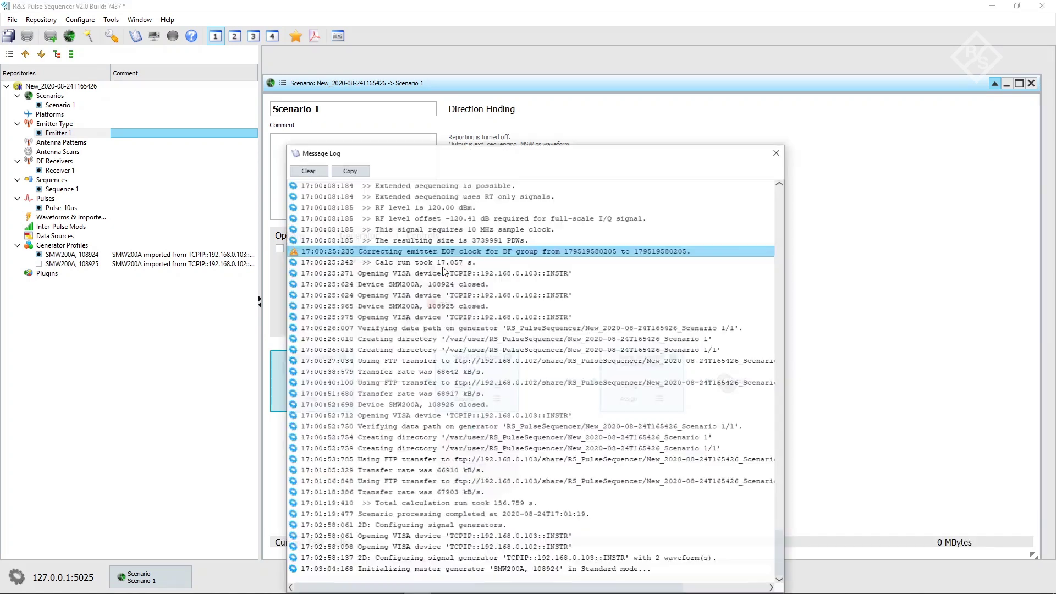